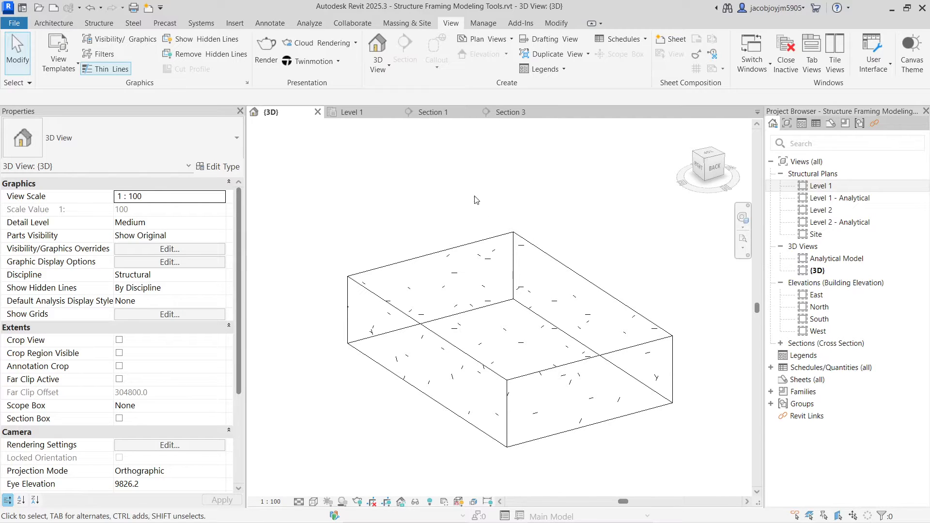
pyautogui.click(486, 241)
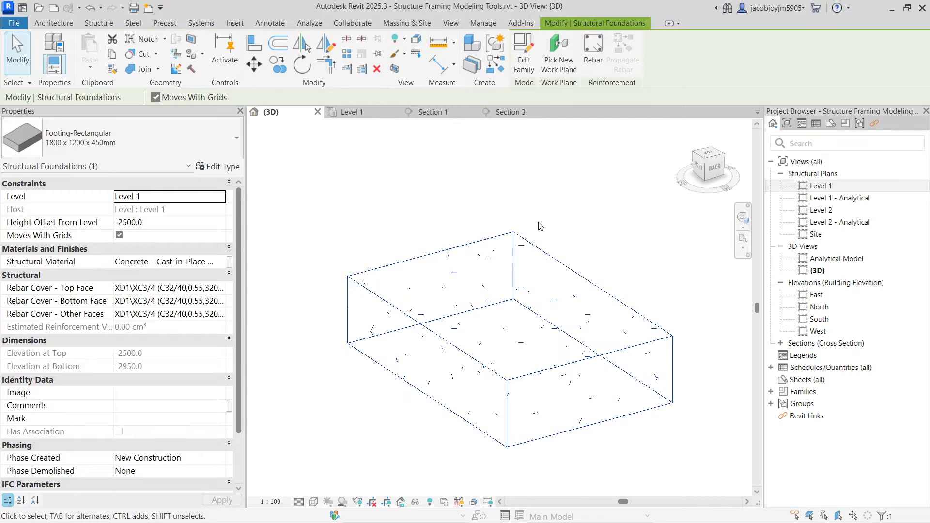
pyautogui.click(574, 213)
pyautogui.click(575, 273)
pyautogui.click(593, 53)
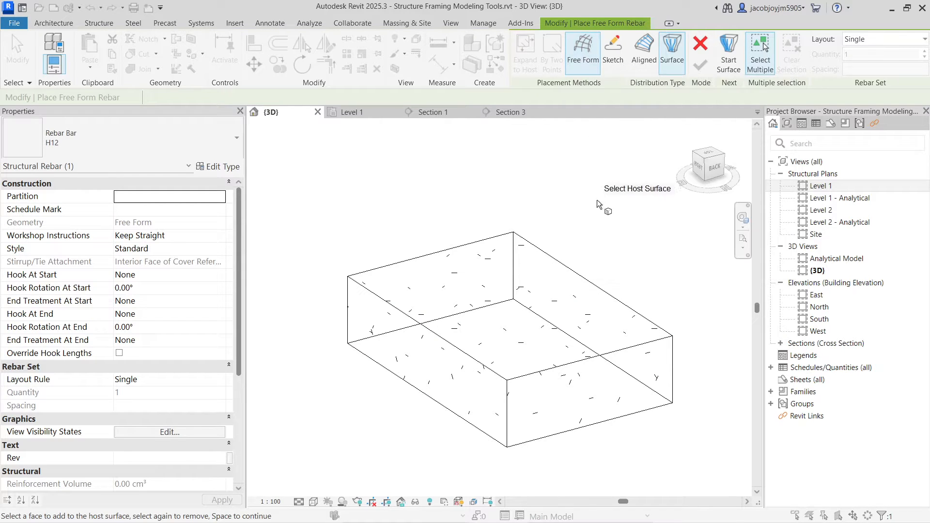
# Step: In the Level 1 plan, move the section line from the isolated footing onto the framed structure and open its section view
pyautogui.doubleClick(840, 186)
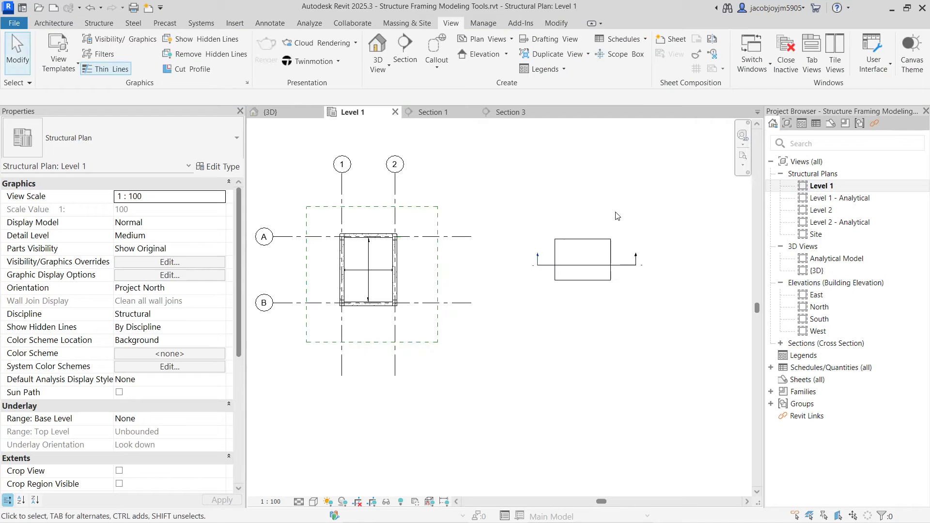
pyautogui.scroll(-4, 633, 266)
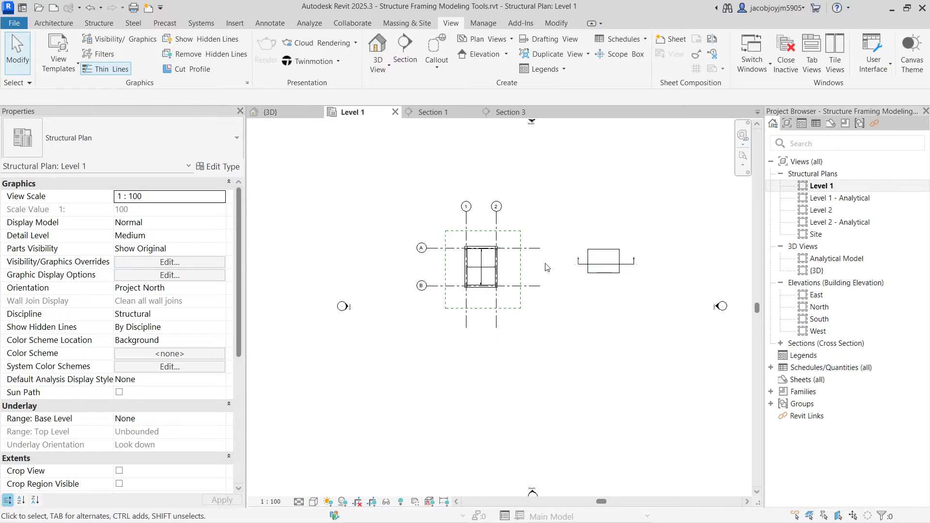
pyautogui.scroll(3, 497, 253)
pyautogui.scroll(2, 493, 299)
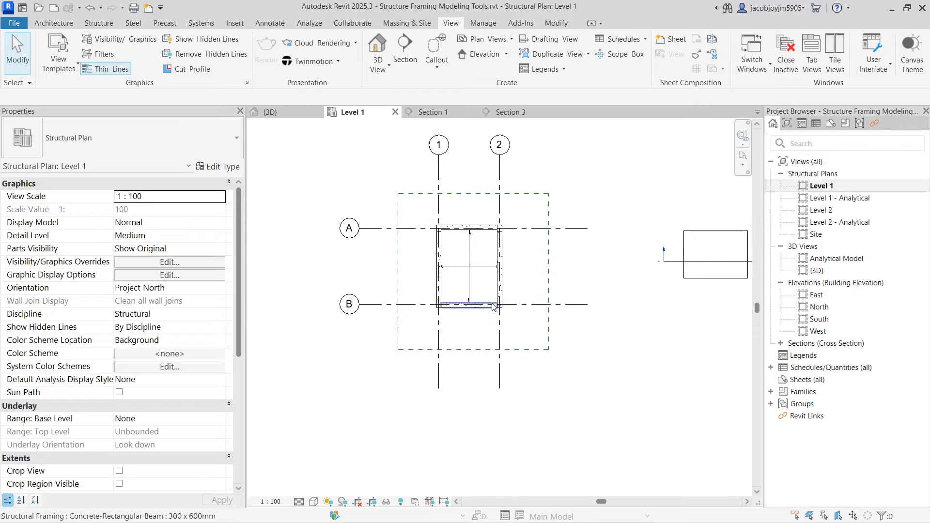
pyautogui.click(712, 262)
pyautogui.moveTo(697, 262); pyautogui.dragTo(495, 241)
pyautogui.rightClick(496, 241)
pyautogui.click(516, 240)
pyautogui.scroll(5, 513, 359)
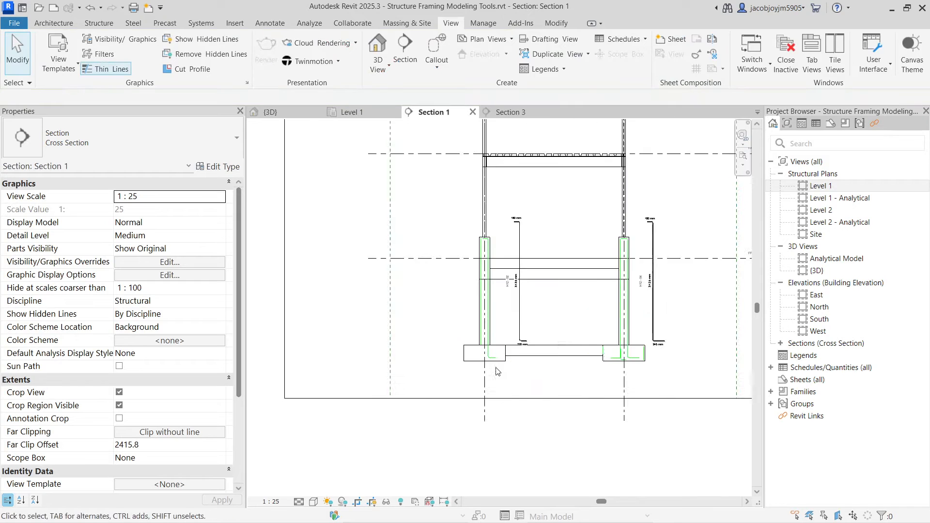
pyautogui.click(508, 359)
pyautogui.click(593, 48)
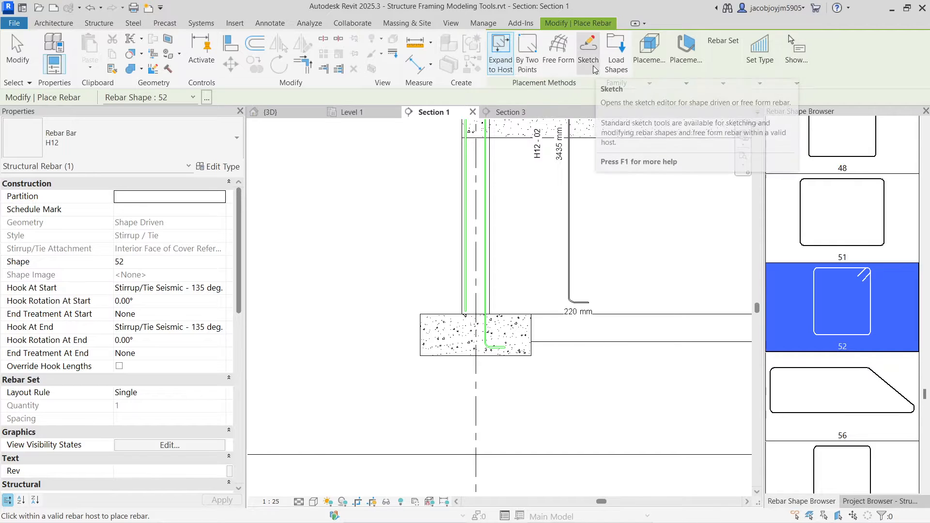
pyautogui.click(558, 63)
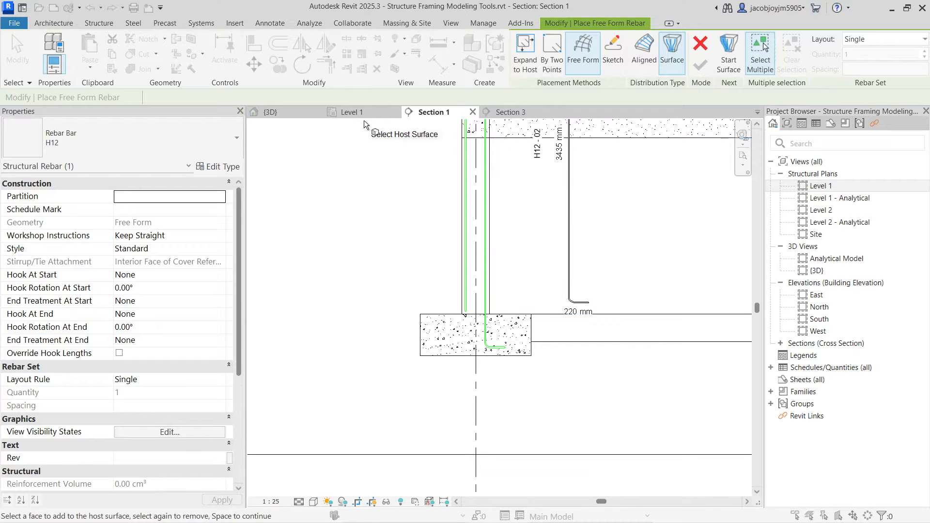
# Step: In the 3D view, set free form rebar placement to the Aligned distribution type, trying the path selection and Surface distribution as well
pyautogui.click(293, 112)
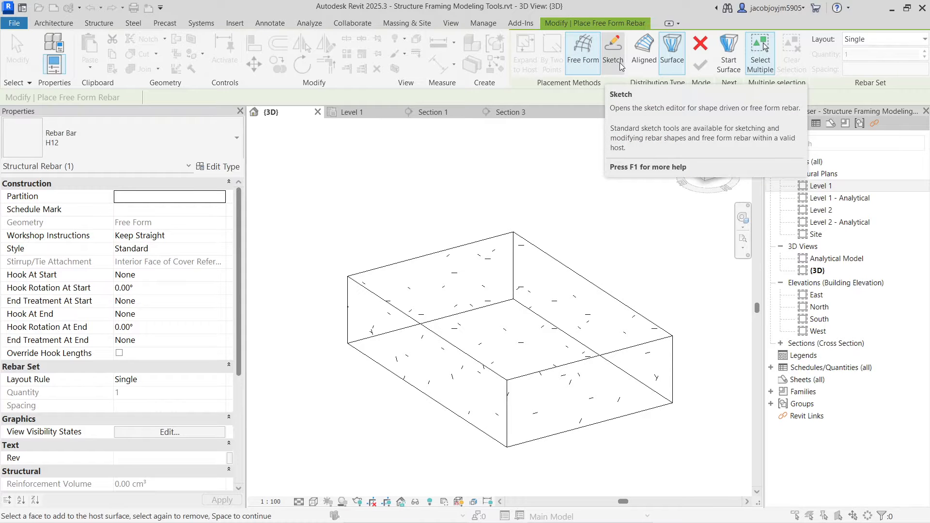
pyautogui.click(581, 64)
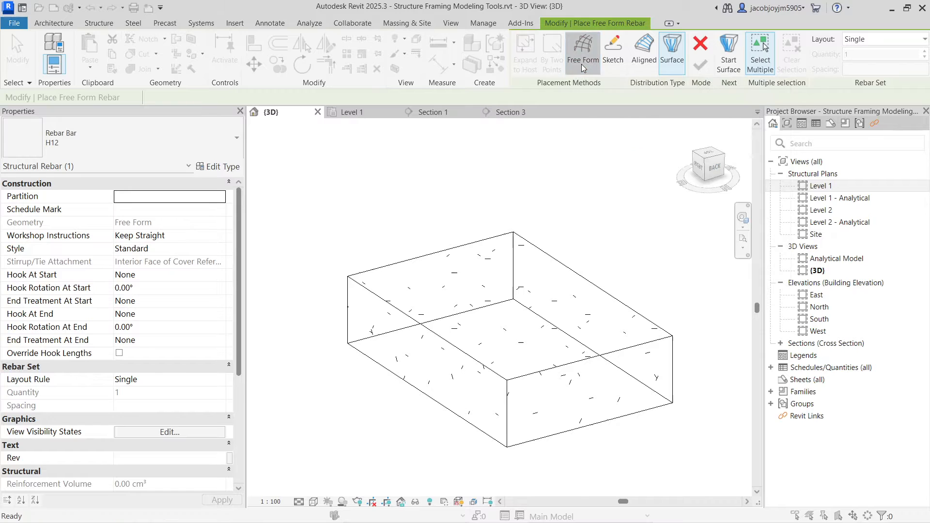
pyautogui.click(646, 64)
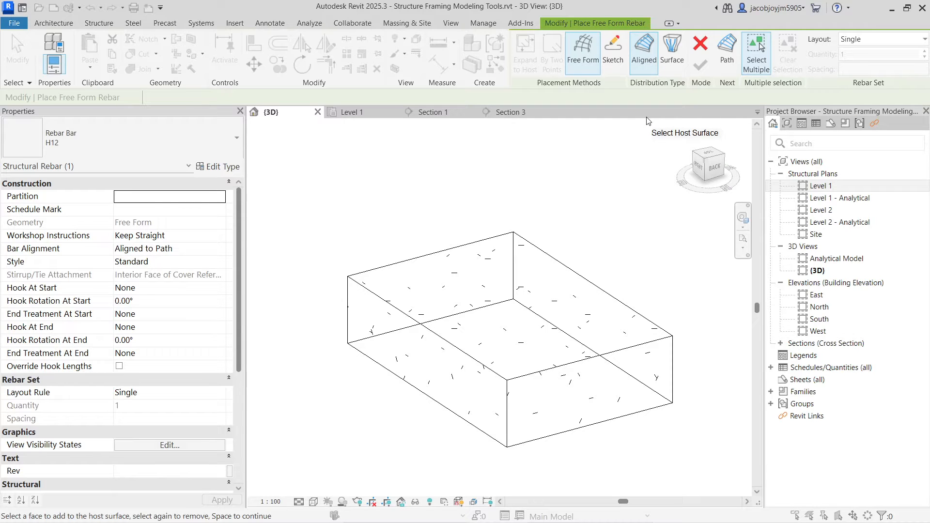
pyautogui.click(732, 66)
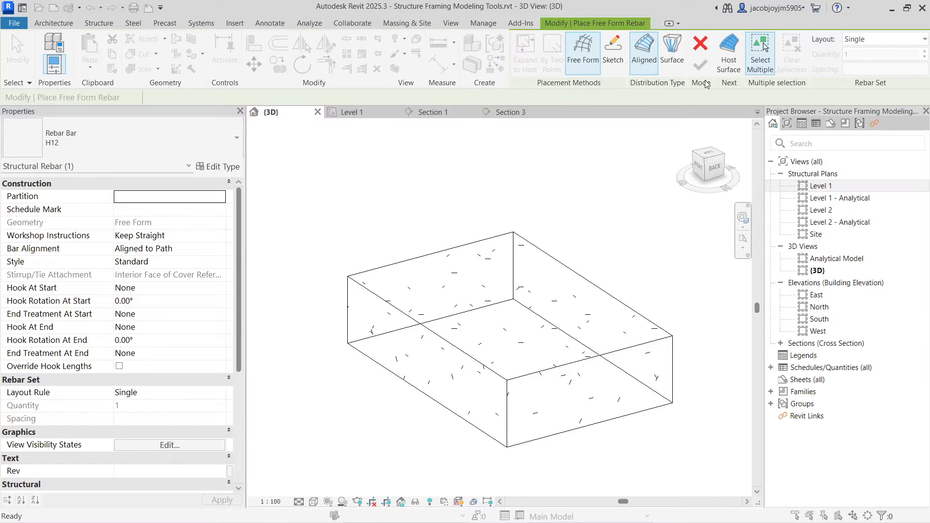
pyautogui.click(672, 57)
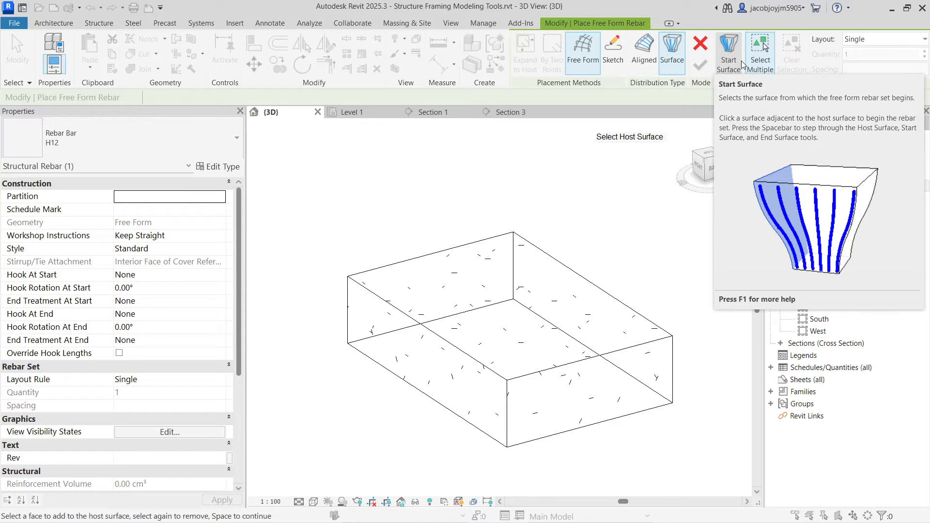
pyautogui.click(643, 49)
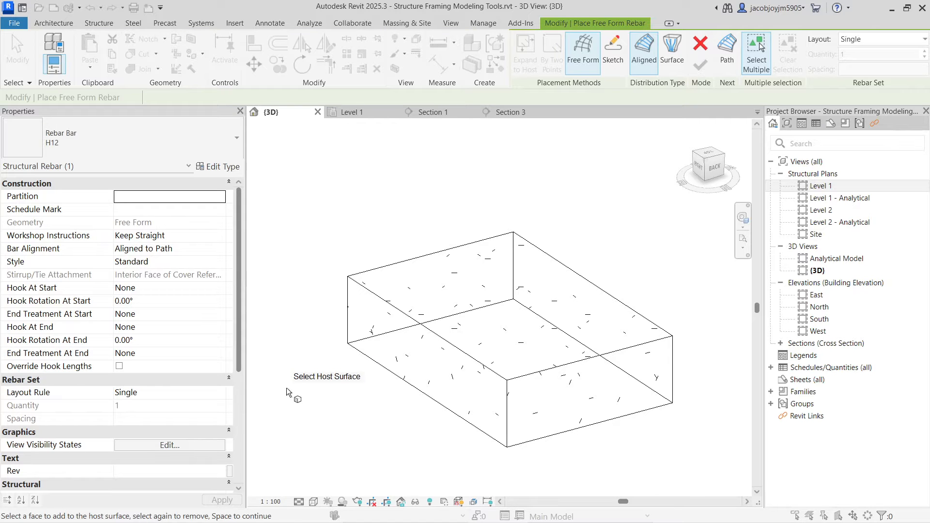
# Step: Pick the footing's bottom face and its two long side faces as host surfaces for the aligned free form rebar
pyautogui.scroll(-2, 398, 271)
pyautogui.keyDown('shift'); pyautogui.moveTo(513, 392); pyautogui.dragTo(450, 342, button='middle'); pyautogui.keyUp('shift')
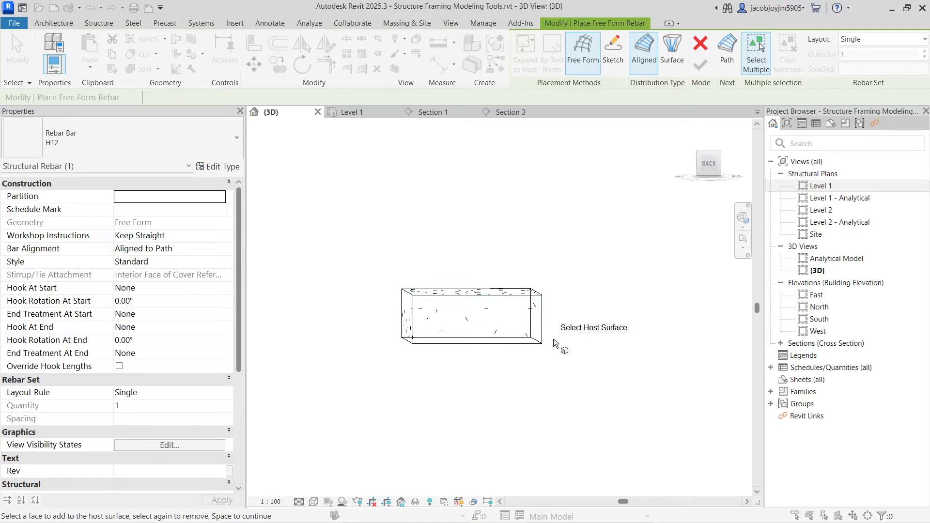
pyautogui.keyDown('shift'); pyautogui.moveTo(394, 368); pyautogui.dragTo(475, 376, button='middle'); pyautogui.keyUp('shift')
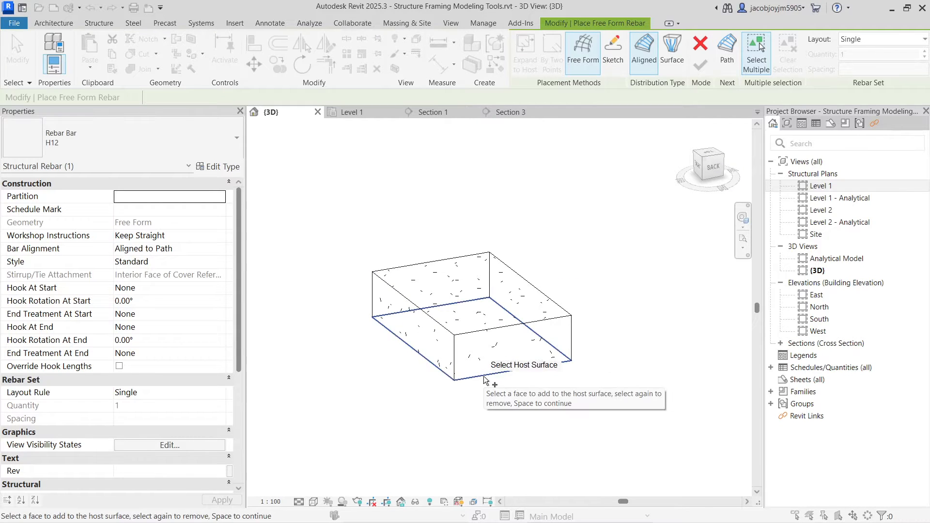
pyautogui.click(484, 379)
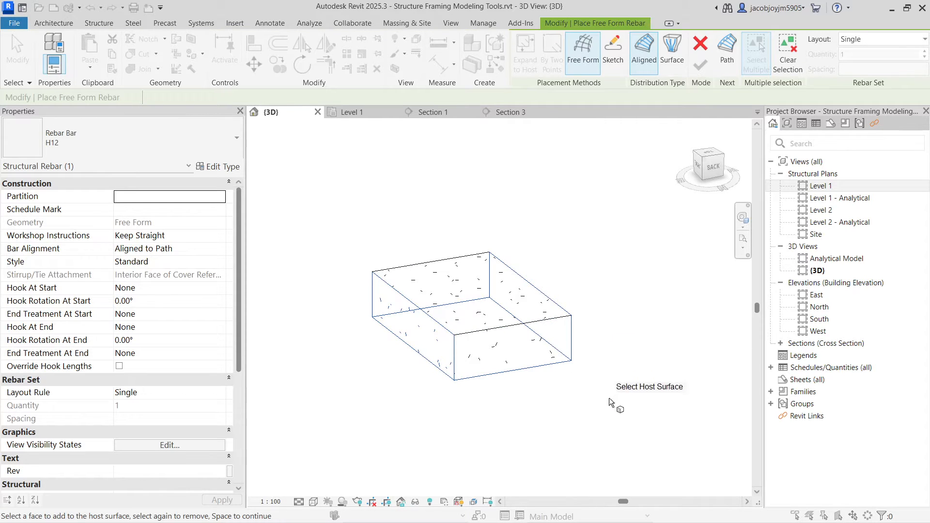
pyautogui.keyDown('shift'); pyautogui.moveTo(586, 404); pyautogui.dragTo(551, 367, button='middle'); pyautogui.keyUp('shift')
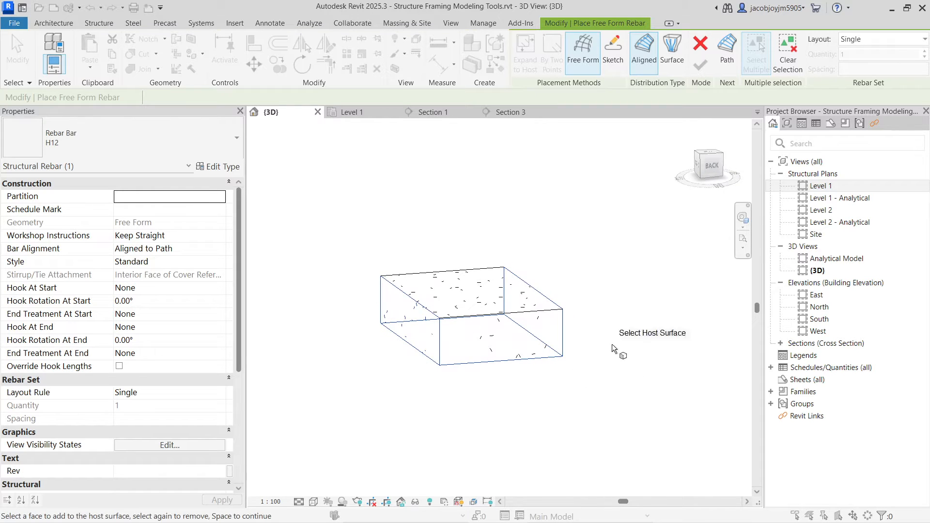
# Step: Use the footing's upper long edge as the rebar path and finish placing the H12 bar
pyautogui.click(729, 53)
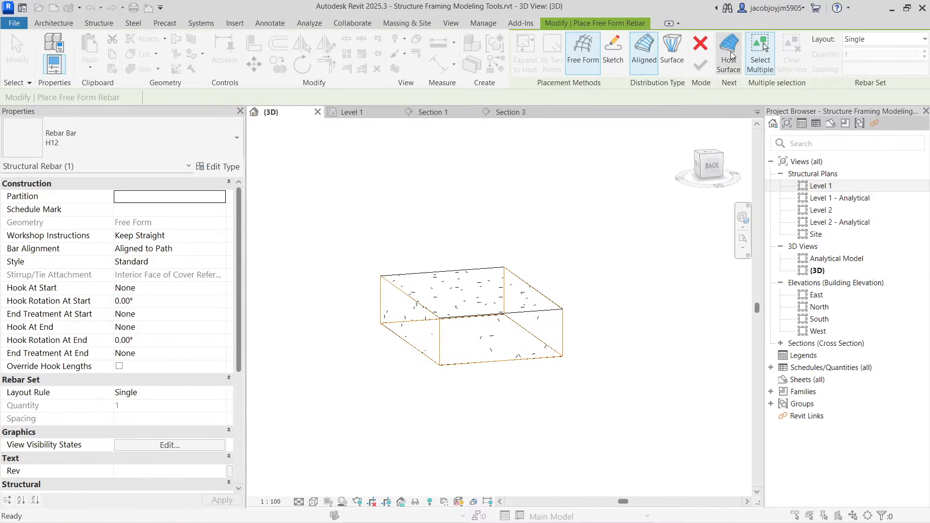
pyautogui.keyDown('shift'); pyautogui.moveTo(571, 300); pyautogui.dragTo(589, 322, button='middle'); pyautogui.keyUp('shift')
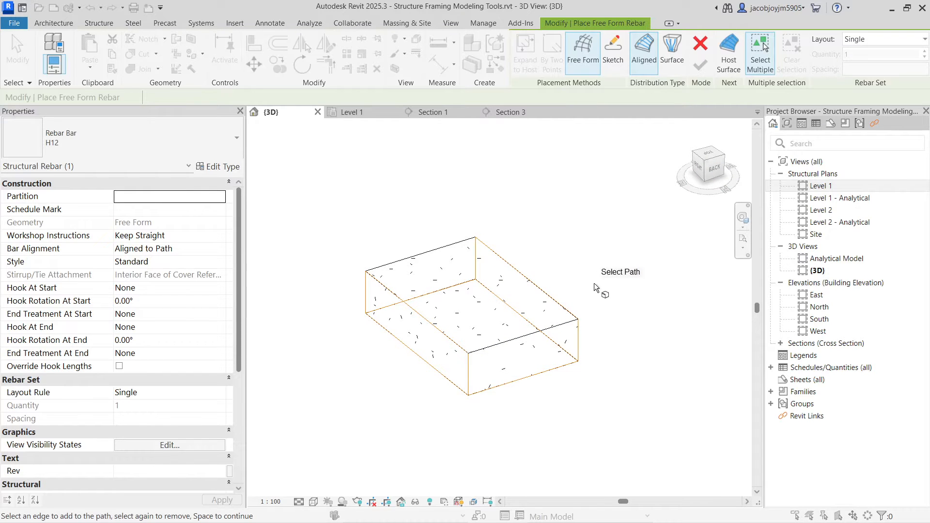
pyautogui.click(534, 289)
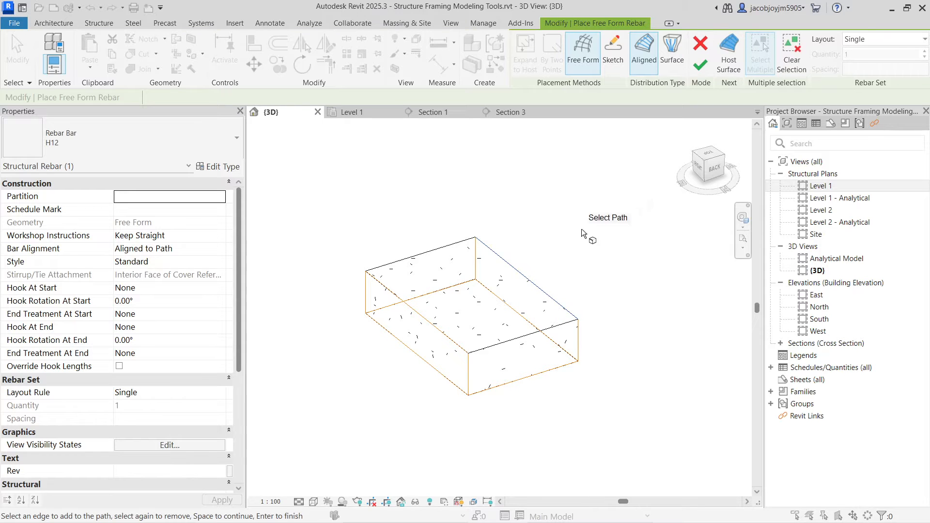
pyautogui.click(696, 65)
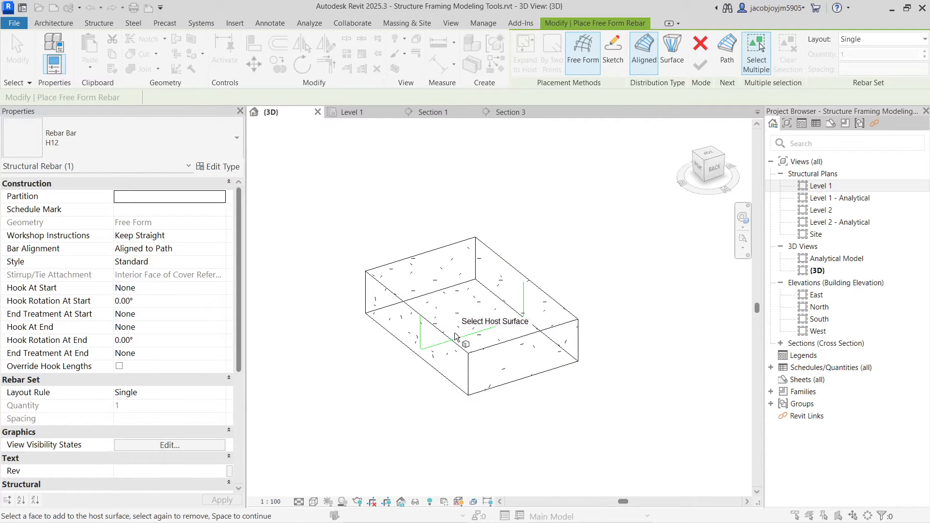
# Step: Set the layout for new free form rebar to Maximum Spacing and leave the placement command
pyautogui.click(875, 39)
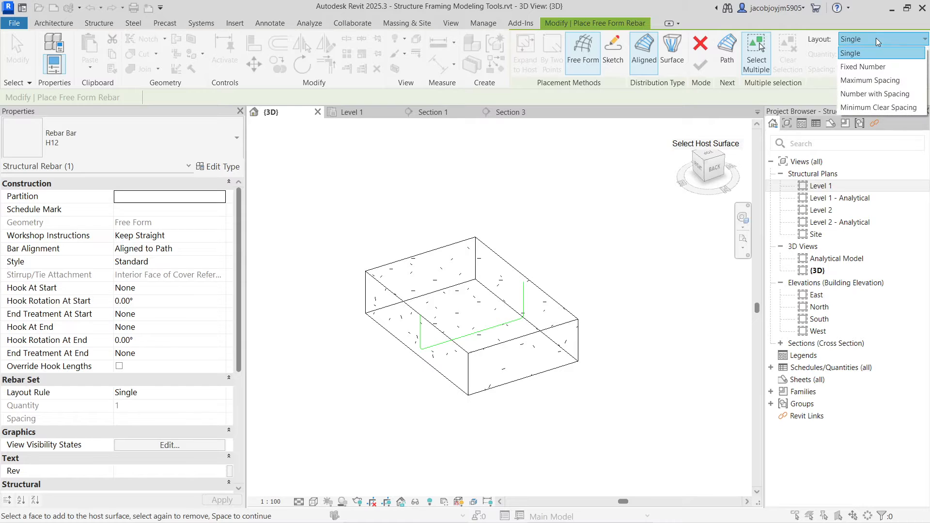
pyautogui.click(877, 81)
pyautogui.click(894, 71)
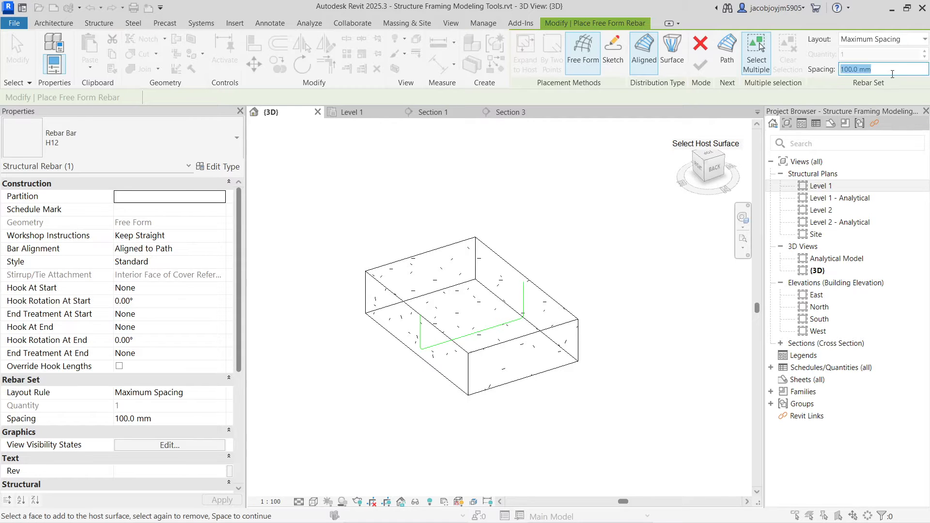
pyautogui.press('Escape')
pyautogui.press('Escape')
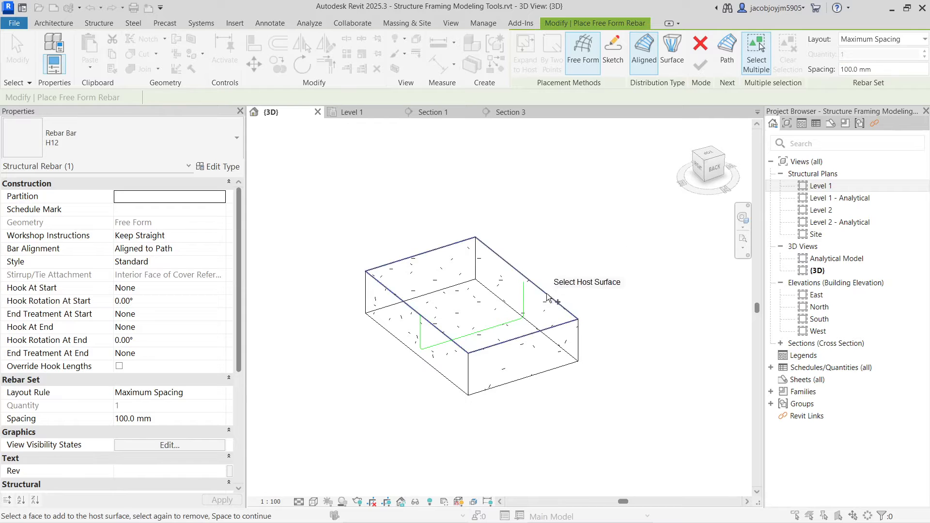
# Step: Set the placed bar's layout to Maximum Spacing and delete the rebar set from the footing
pyautogui.click(523, 309)
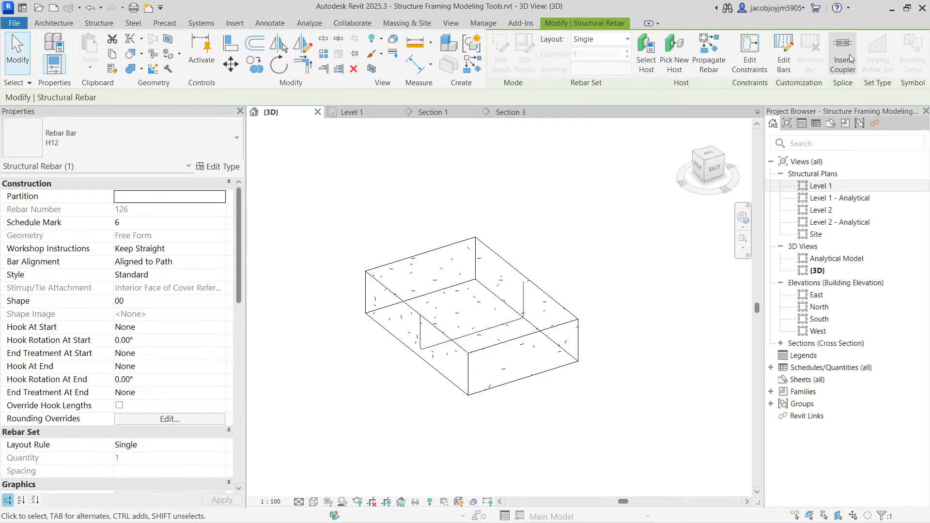
pyautogui.click(606, 39)
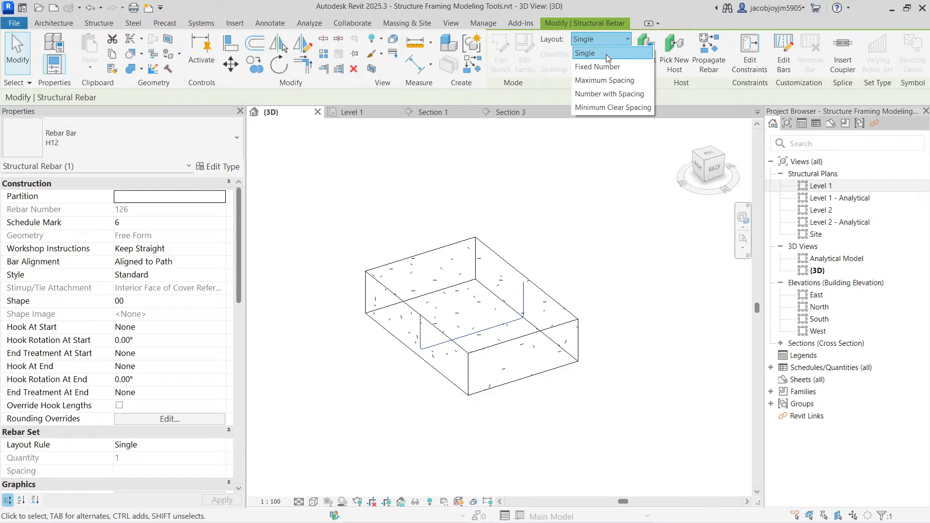
pyautogui.click(622, 81)
pyautogui.press('Escape')
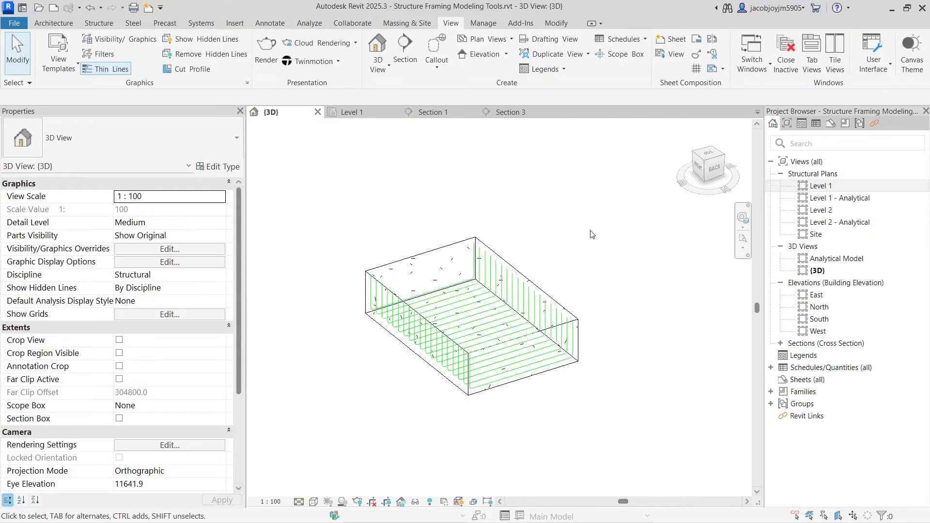
pyautogui.click(509, 308)
pyautogui.press('Delete')
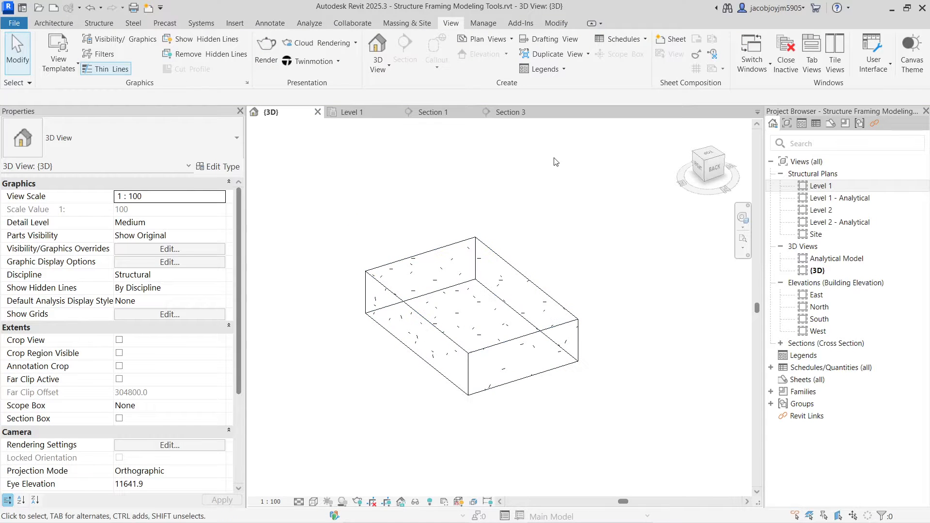
# Step: Start aligned free form rebar on the footing and pick its bottom and two long side faces as host surfaces
pyautogui.click(518, 270)
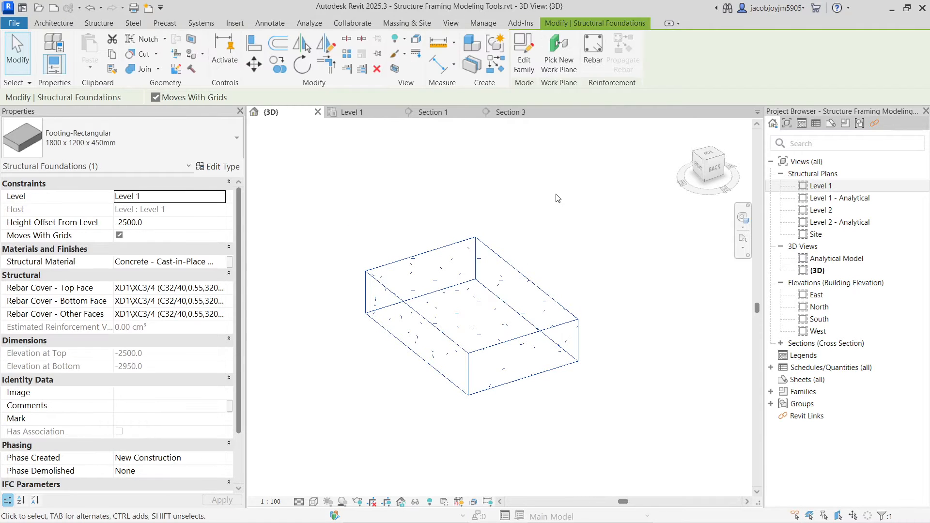
pyautogui.click(593, 53)
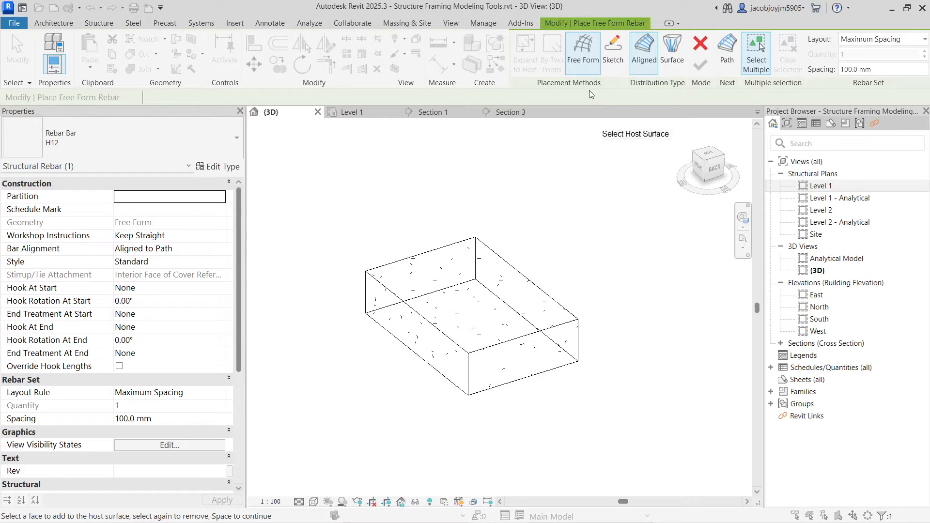
pyautogui.click(581, 63)
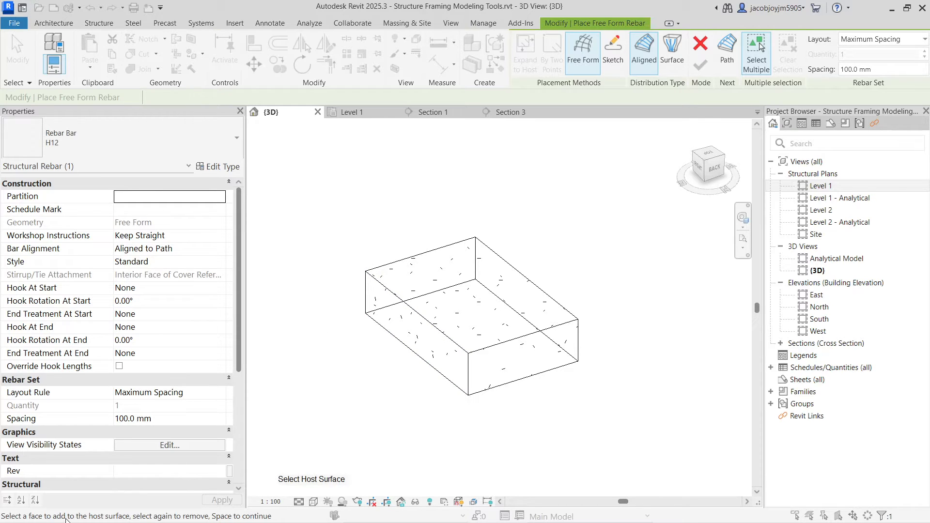
pyautogui.click(727, 69)
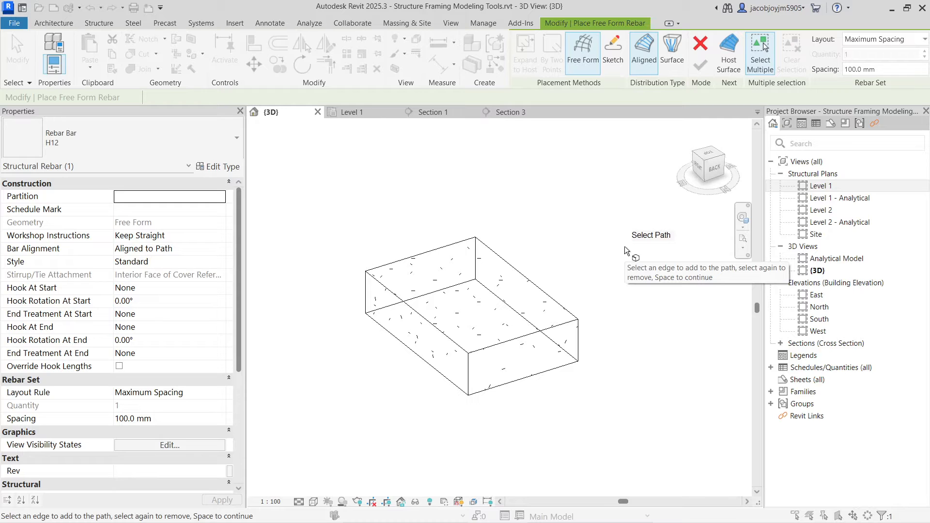
pyautogui.click(730, 68)
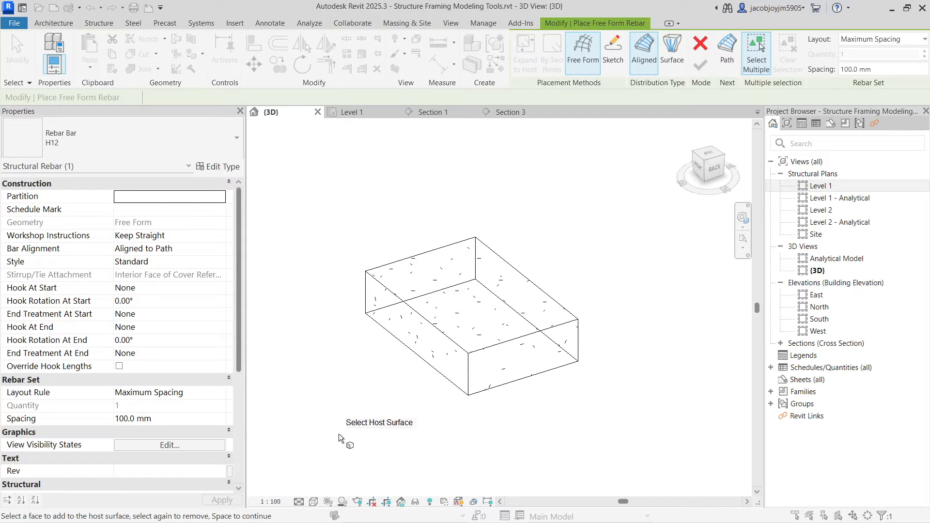
pyautogui.keyDown('shift'); pyautogui.moveTo(383, 426); pyautogui.dragTo(418, 393, button='middle'); pyautogui.keyUp('shift')
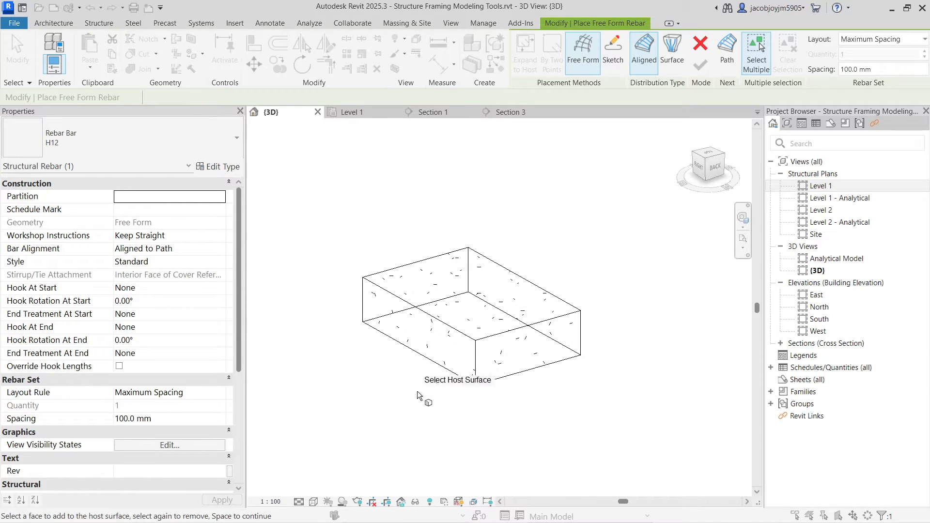
pyautogui.click(446, 331)
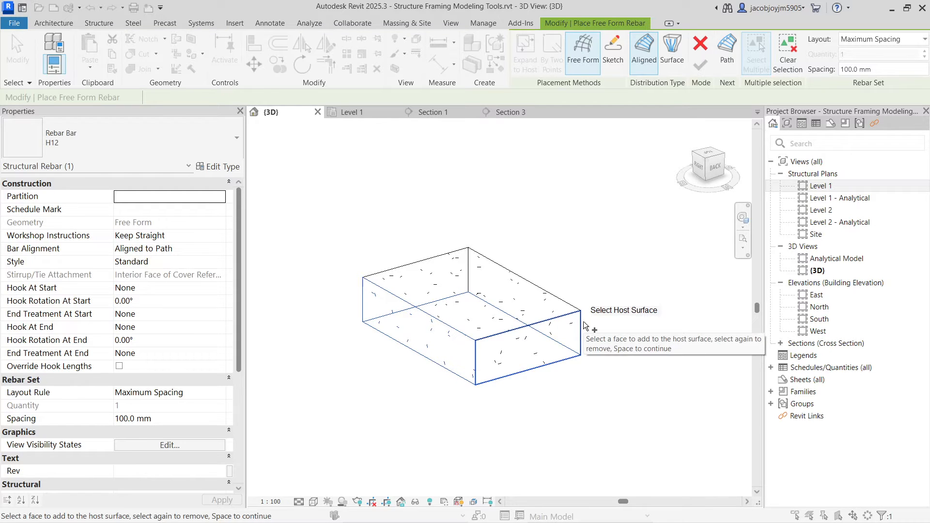
pyautogui.press('Tab')
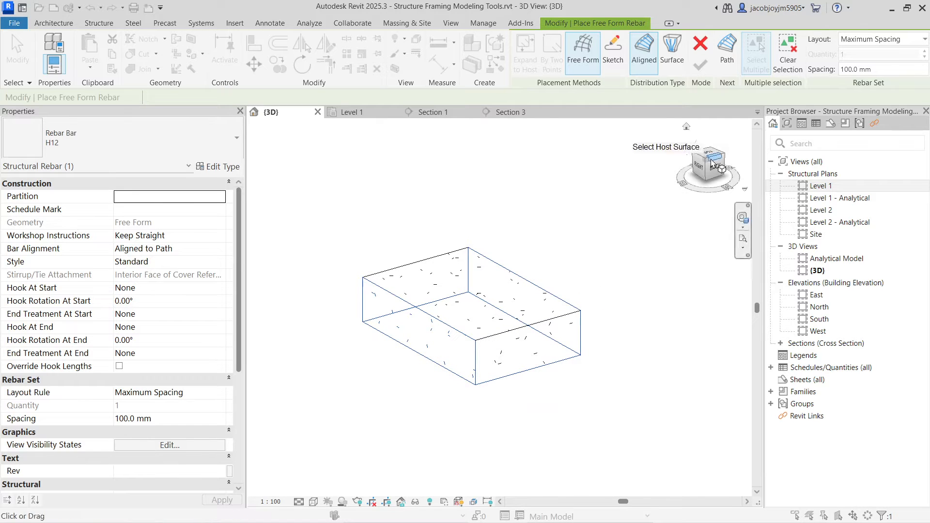
# Step: Place the aligned H12 rebar set using the footing's upper long edge as the path, and delete the set
pyautogui.click(731, 64)
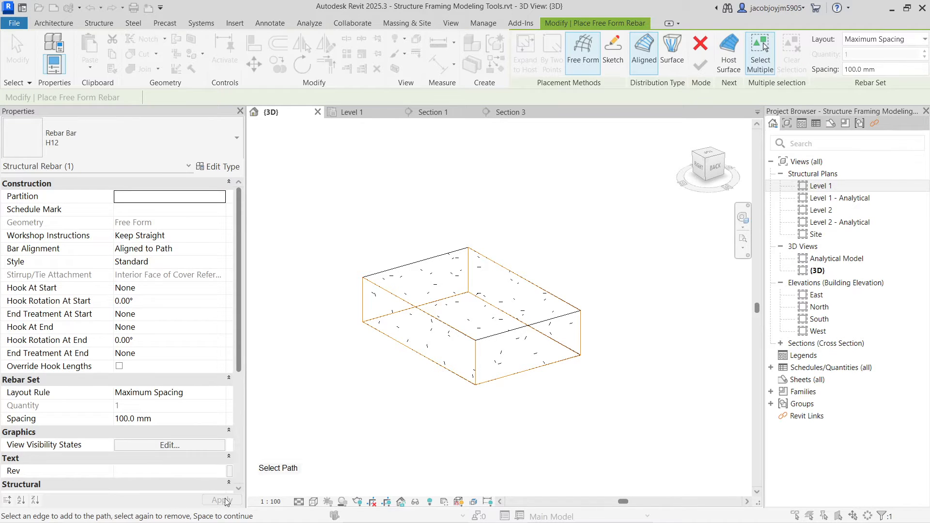
pyautogui.click(531, 280)
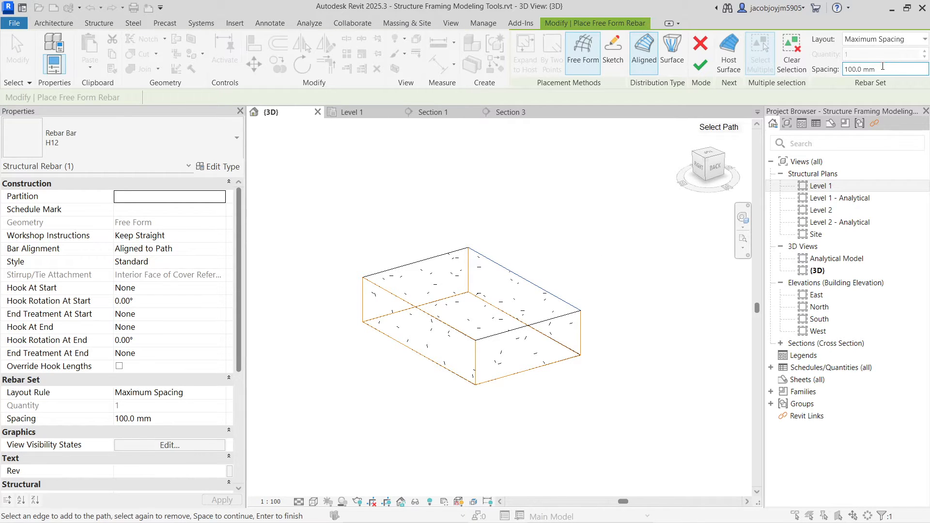
pyautogui.click(698, 69)
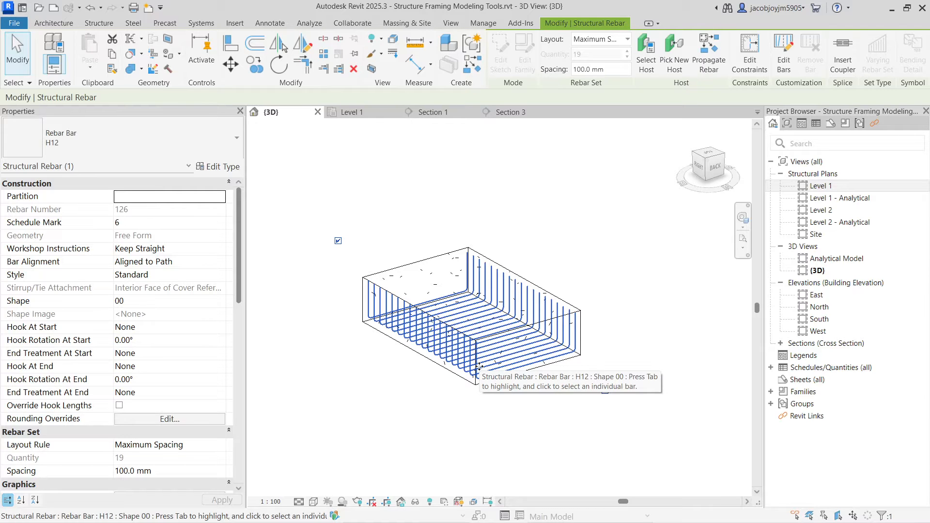
pyautogui.press('Delete')
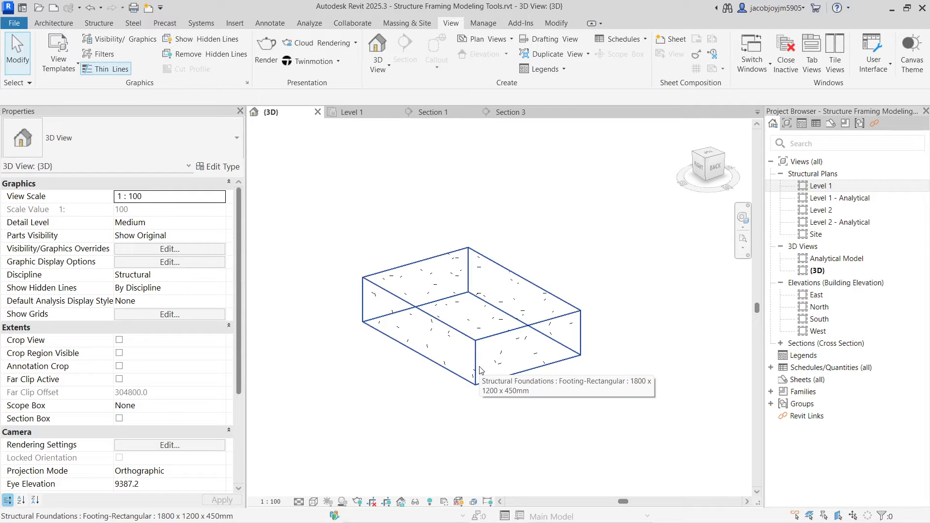
# Step: Start free form rebar on the footing with the Surface distribution type and its bottom face as the host surface
pyautogui.click(480, 371)
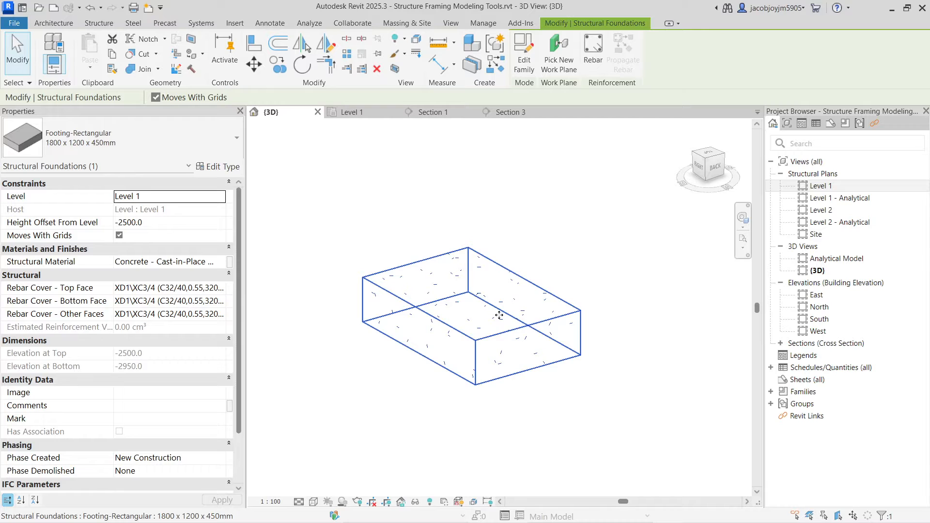
pyautogui.click(593, 63)
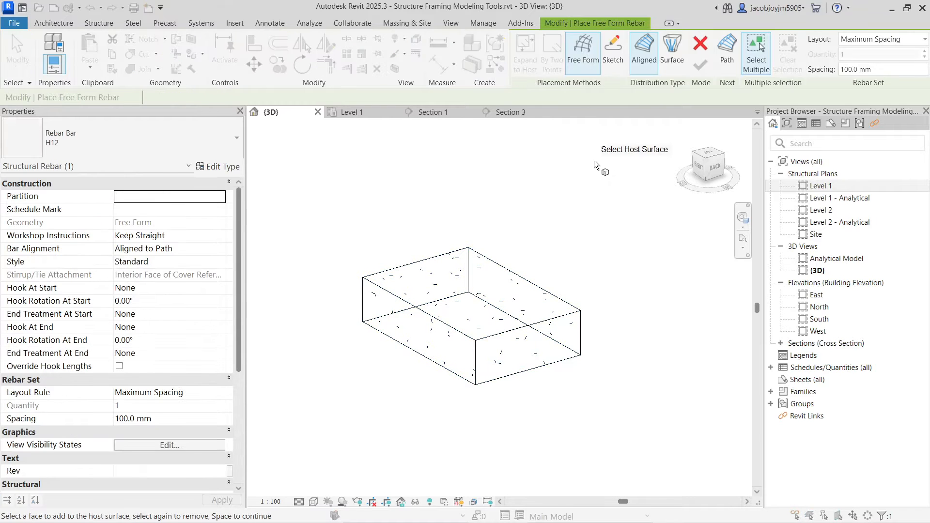
pyautogui.click(674, 63)
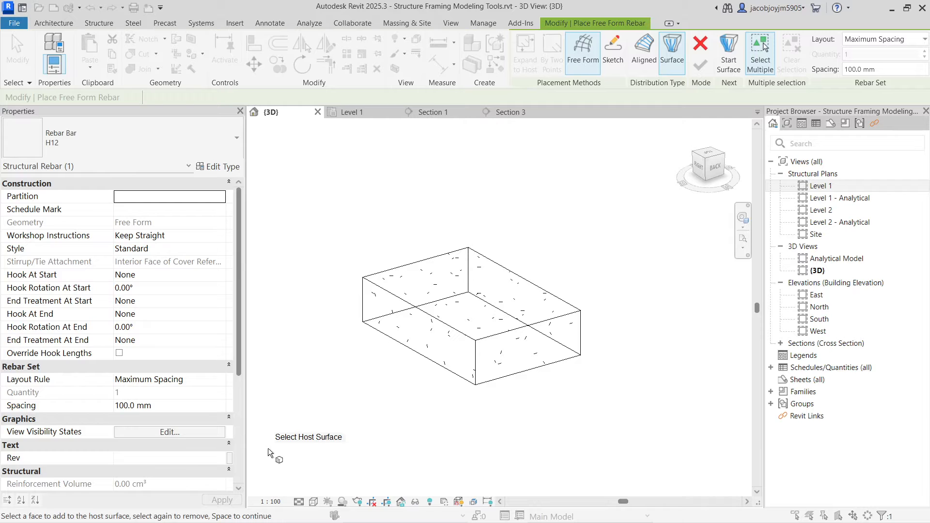
pyautogui.click(510, 377)
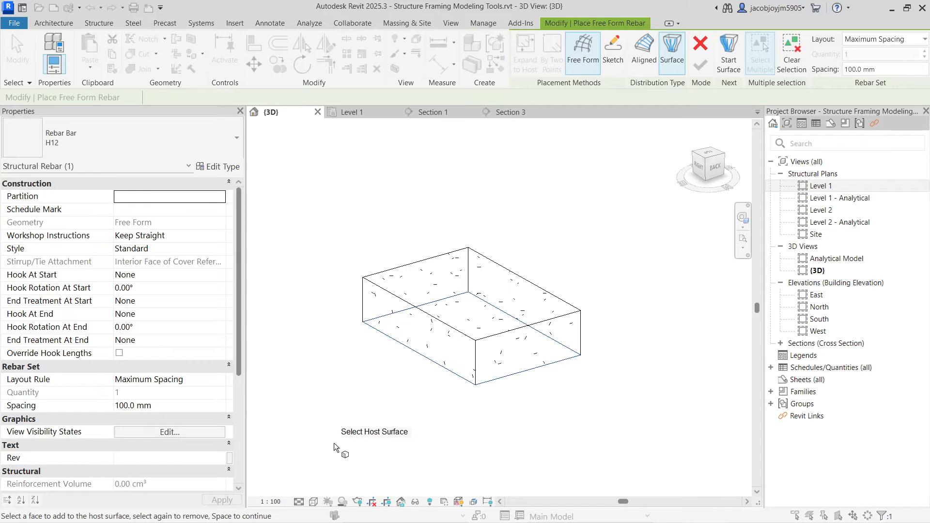
pyautogui.press('space')
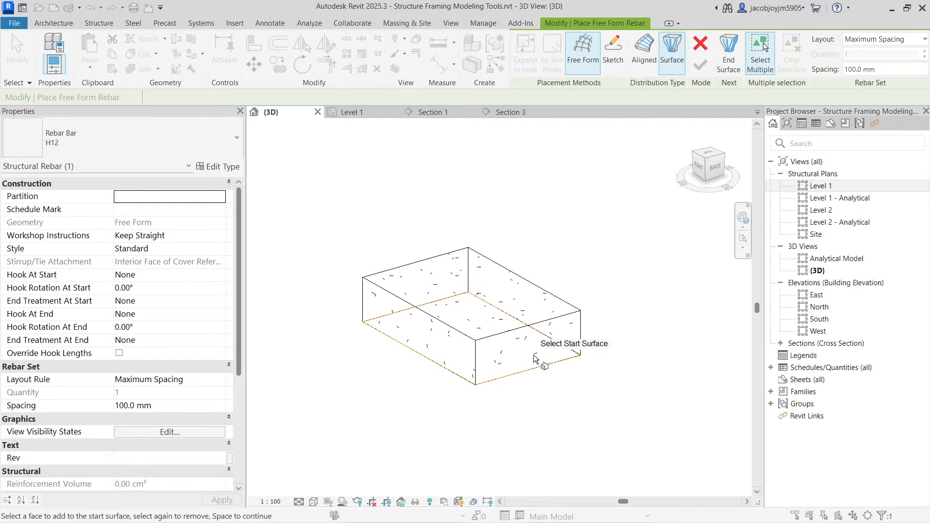
# Step: Distribute the H12 bars between the footing's two short end faces as start and end surfaces, and delete the placed set
pyautogui.click(584, 357)
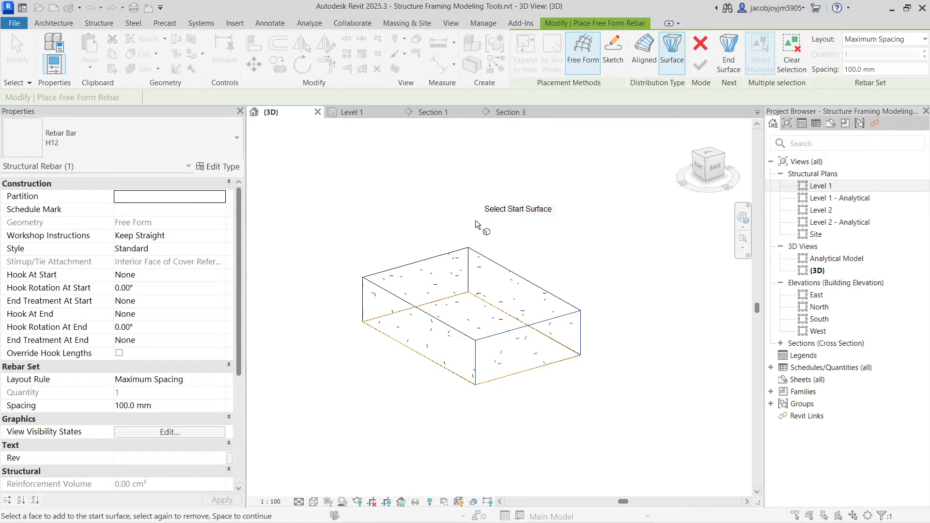
pyautogui.click(729, 53)
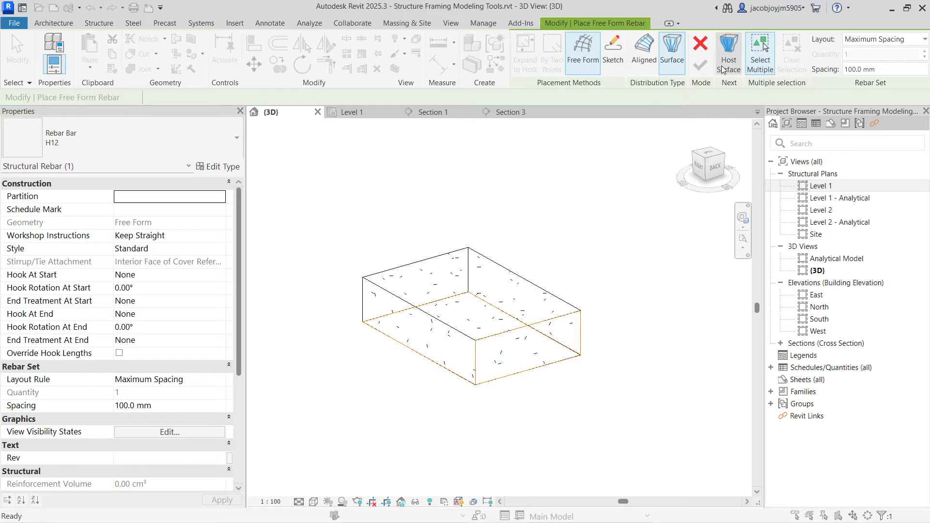
pyautogui.click(449, 294)
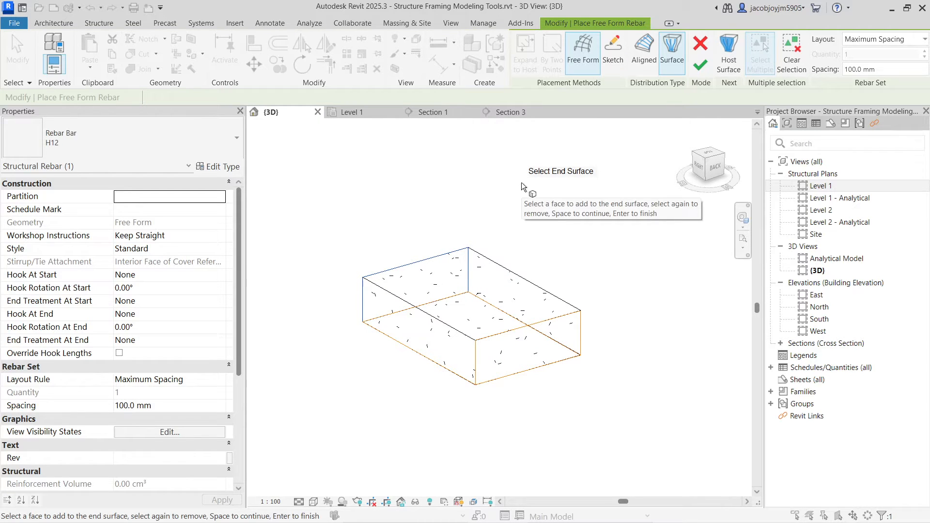
pyautogui.click(700, 65)
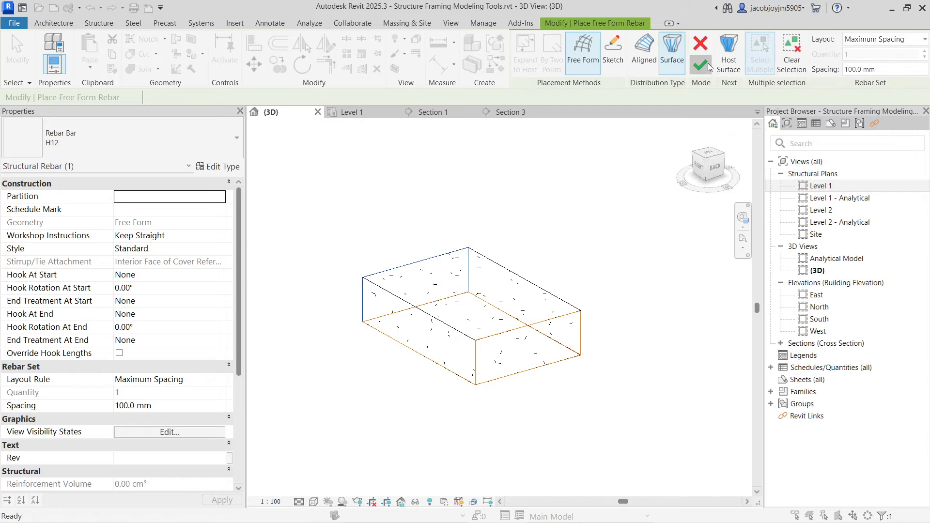
pyautogui.press('Escape')
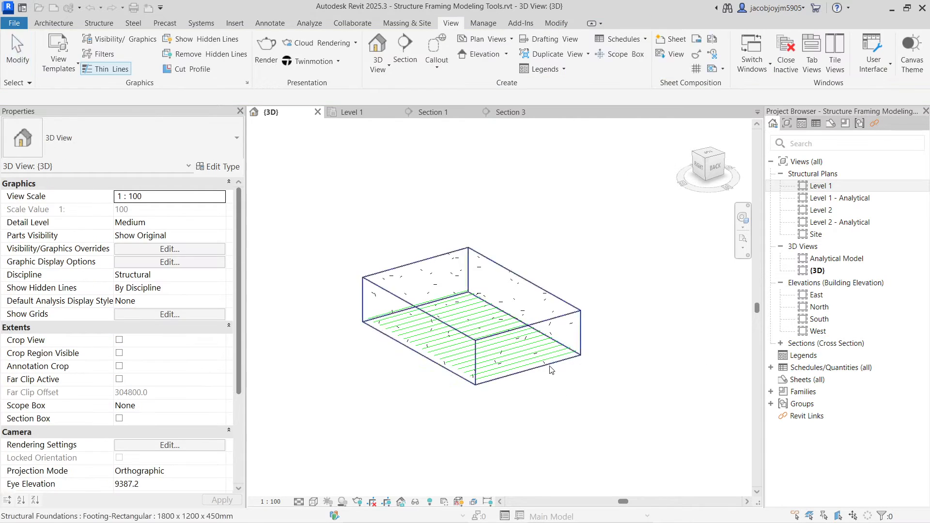
pyautogui.click(550, 369)
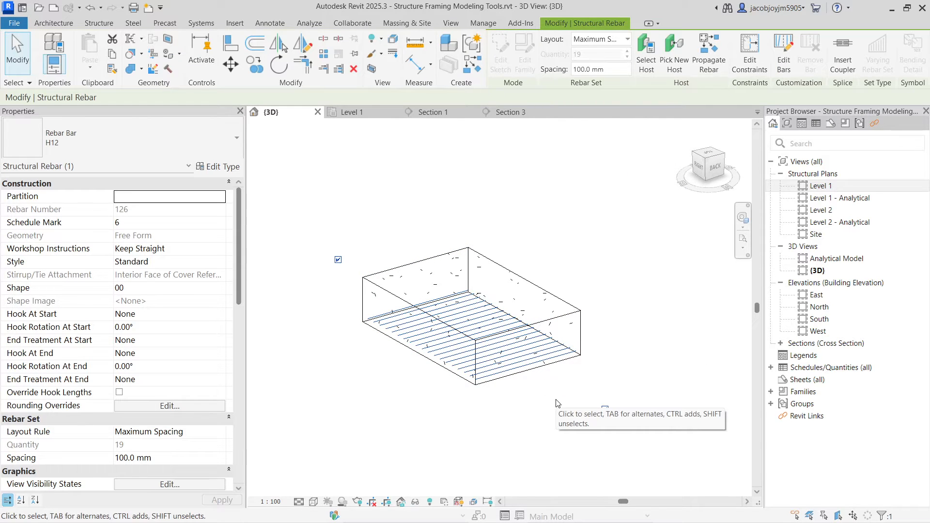
pyautogui.click(557, 403)
# Step: Start surface-distributed free form rebar on the footing with its bottom and two long side faces as host surfaces
pyautogui.click(548, 390)
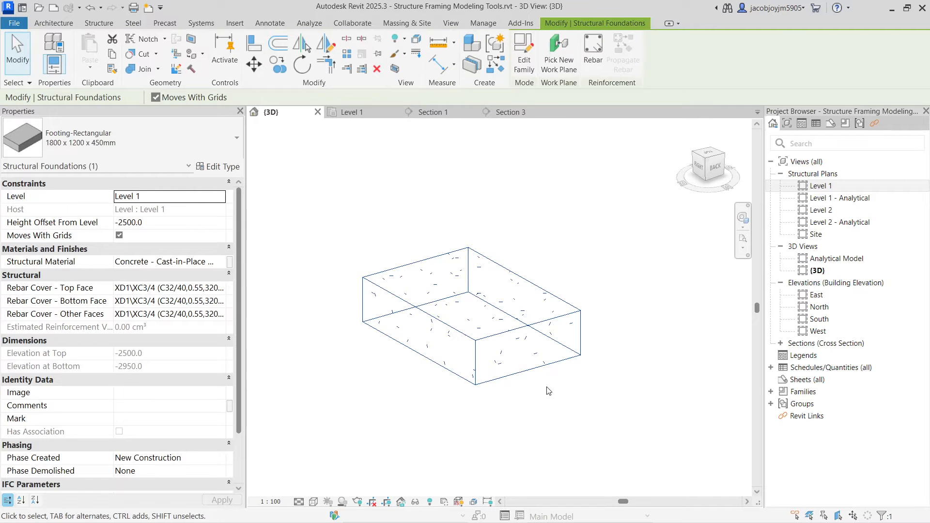
pyautogui.click(593, 51)
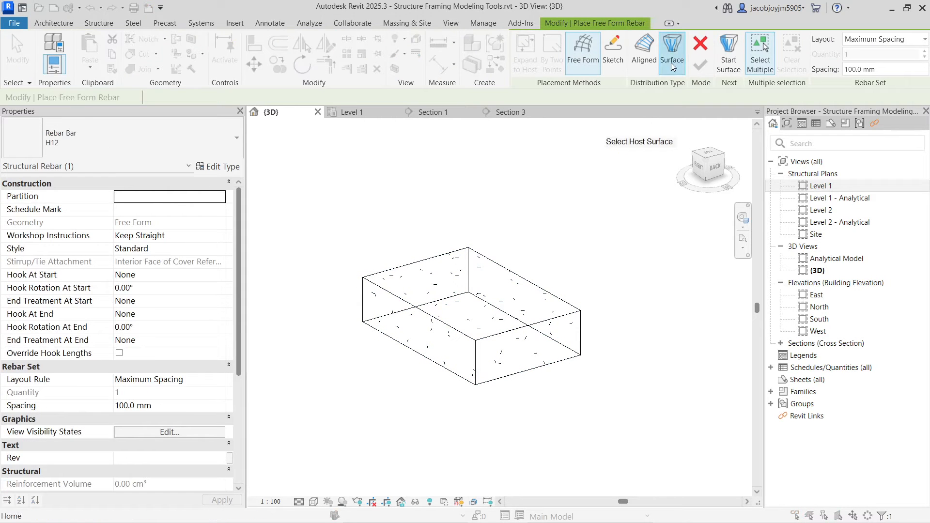
pyautogui.click(454, 334)
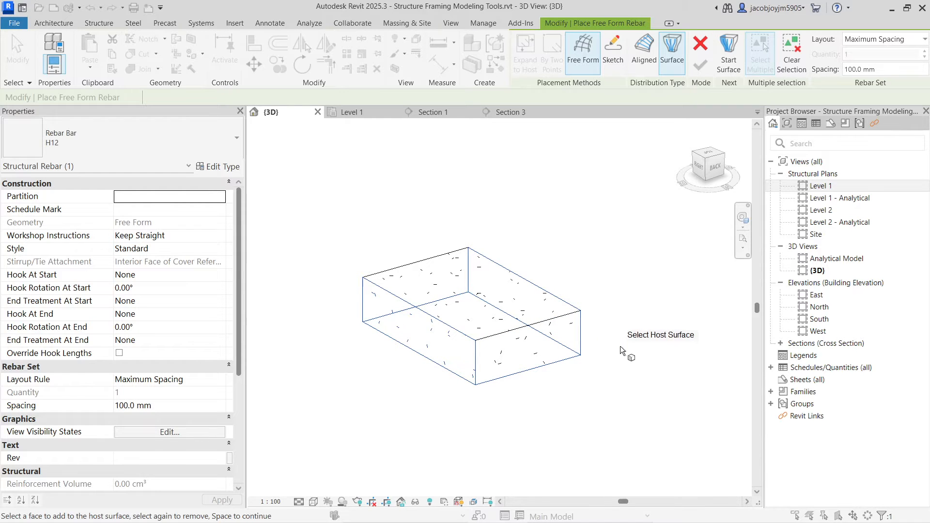
pyautogui.click(728, 51)
# Step: Set the footing's two short end faces as start and end surfaces and finish placing the H12 rebar set
pyautogui.click(553, 362)
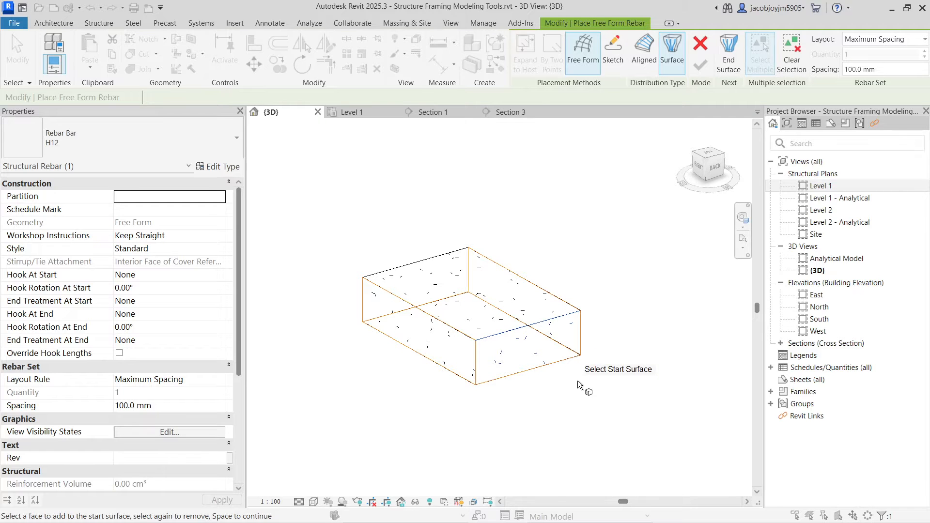
pyautogui.press('space')
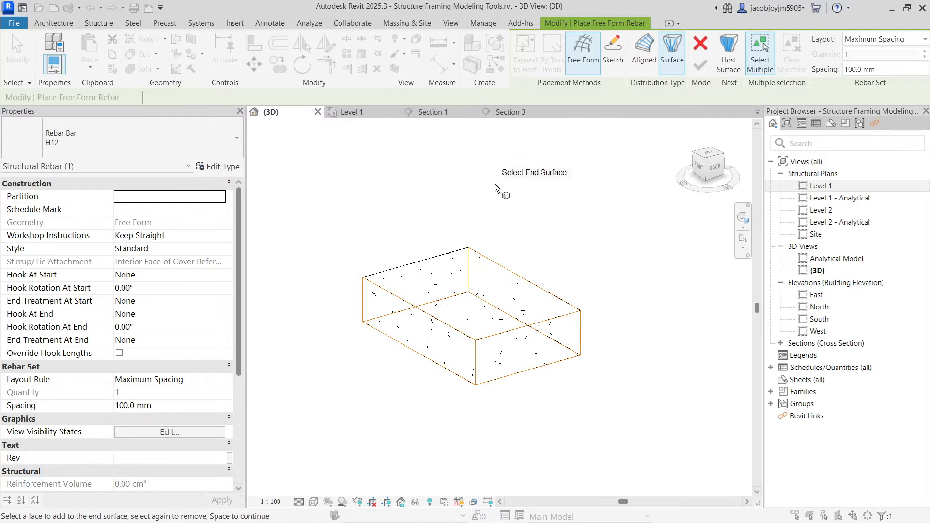
pyautogui.click(416, 290)
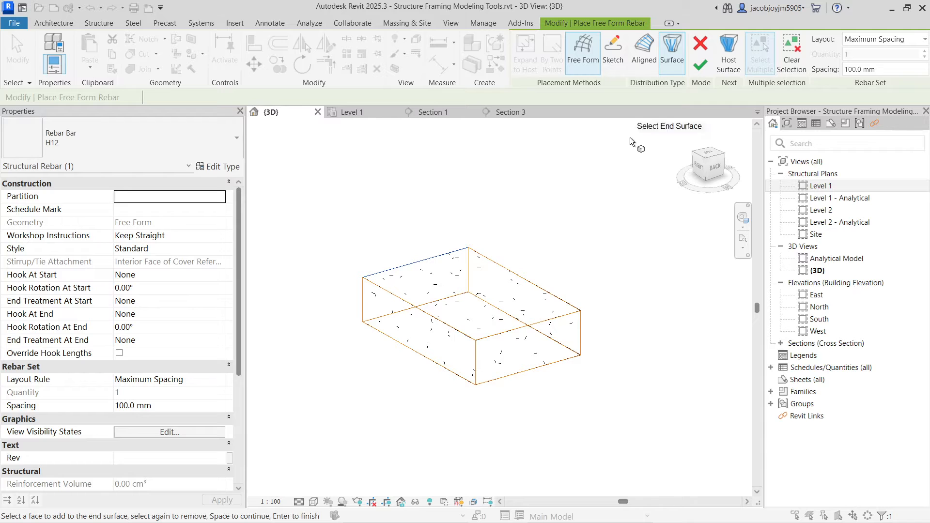
pyautogui.click(699, 66)
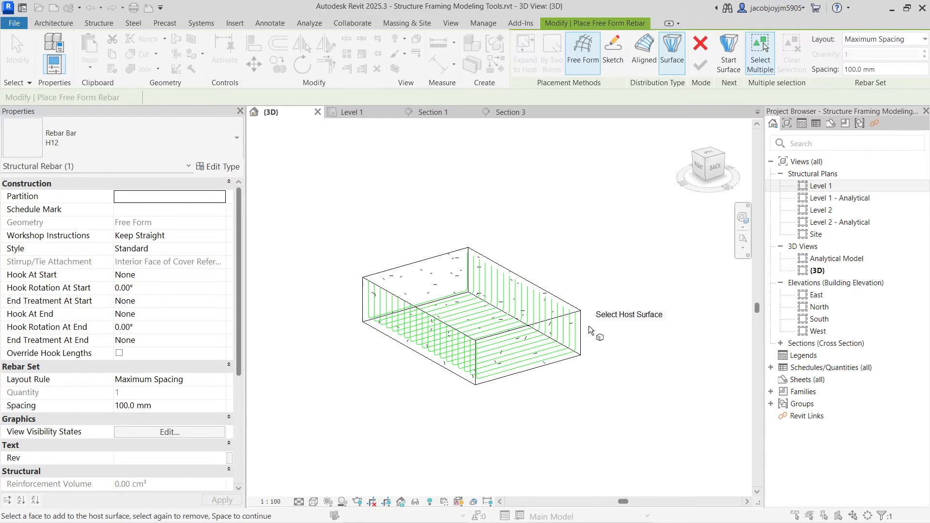
pyautogui.click(547, 359)
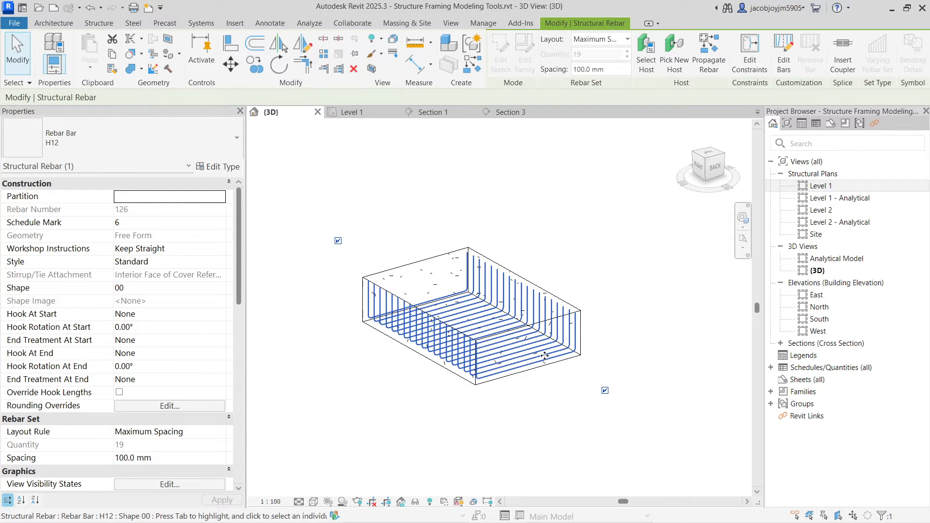
# Step: Examine the isolated footing's location in the Level 1 structural plan and return to the 3D view
pyautogui.click(595, 298)
pyautogui.click(545, 358)
pyautogui.doubleClick(844, 188)
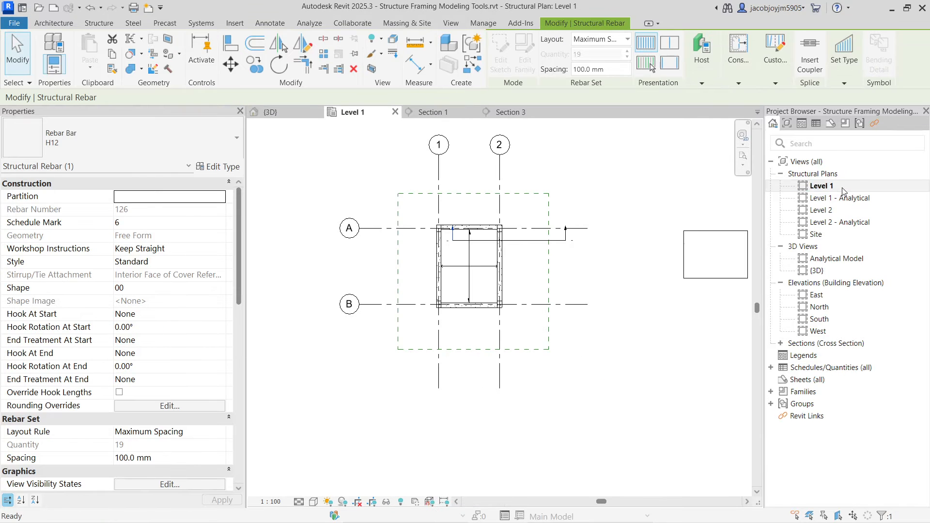
pyautogui.scroll(-5, 597, 249)
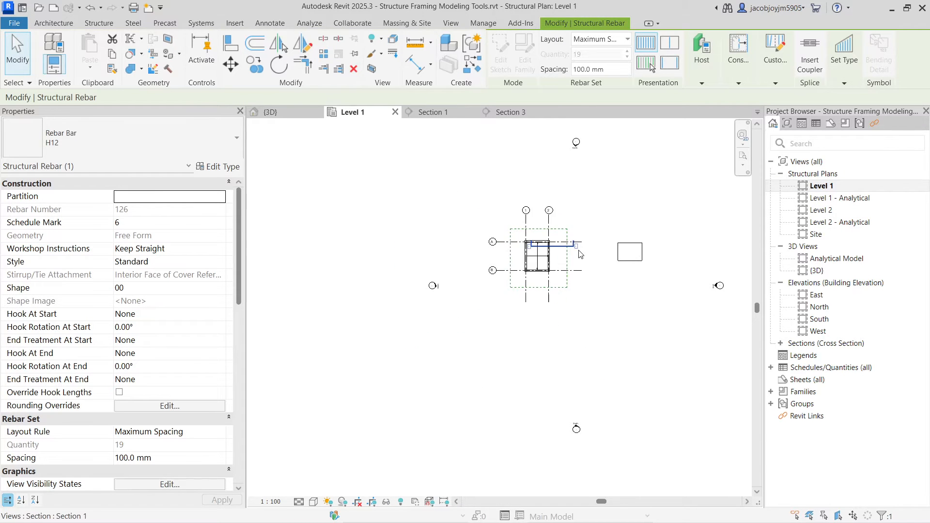
pyautogui.scroll(2, 583, 222)
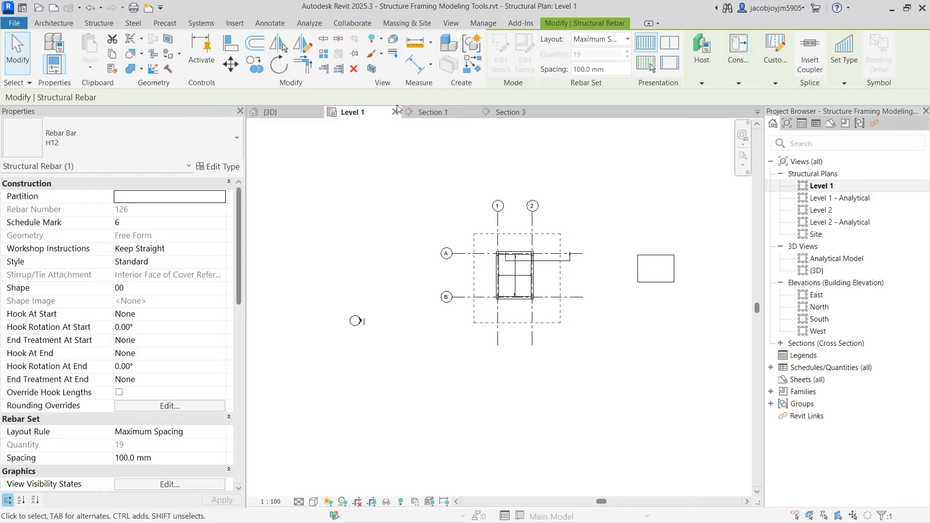
pyautogui.click(278, 117)
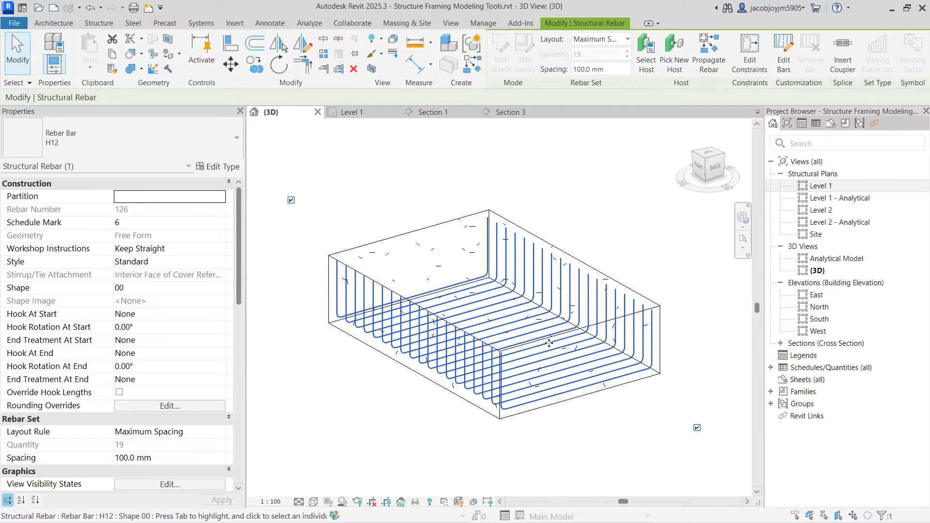
# Step: Orient the 3D view to the top with north pointing up, showing the footing beside the larger reinforced element
pyautogui.scroll(-5, 561, 322)
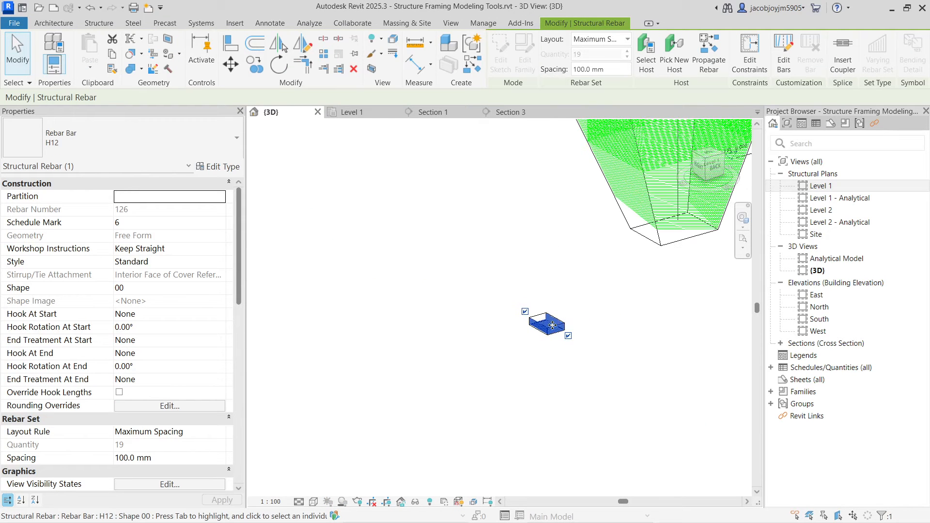
pyautogui.click(709, 154)
pyautogui.click(746, 135)
pyautogui.click(741, 142)
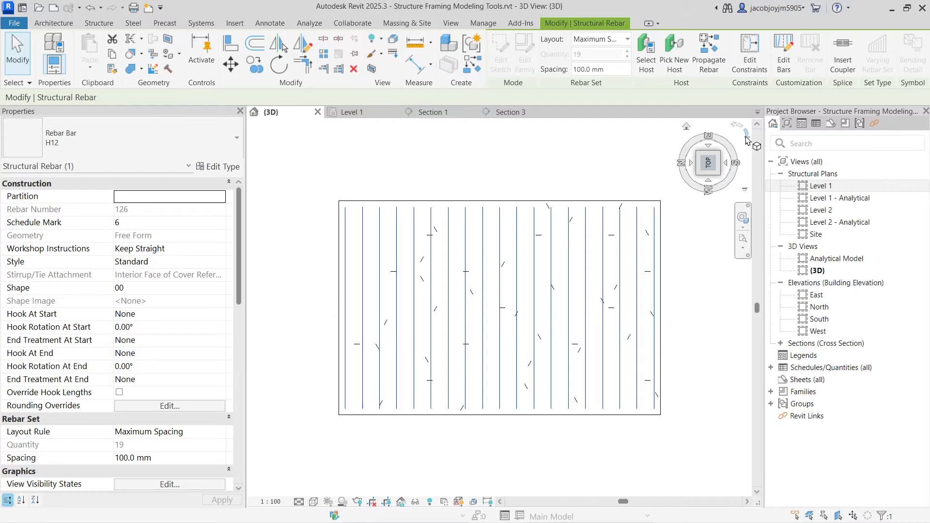
pyautogui.press('Escape')
pyautogui.click(587, 218)
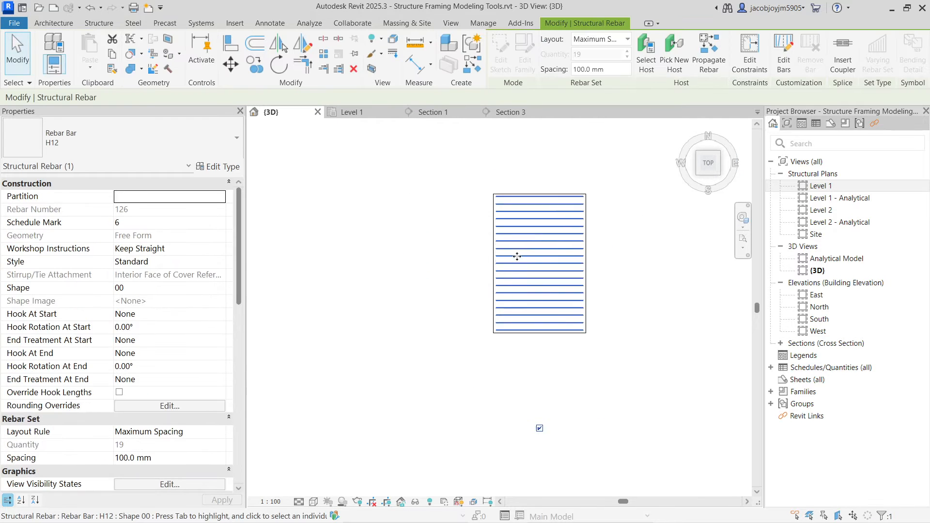
pyautogui.scroll(-5, 528, 261)
# Step: Open the Site structural plan and locate the isolated footing with its H12 rebar set
pyautogui.doubleClick(833, 234)
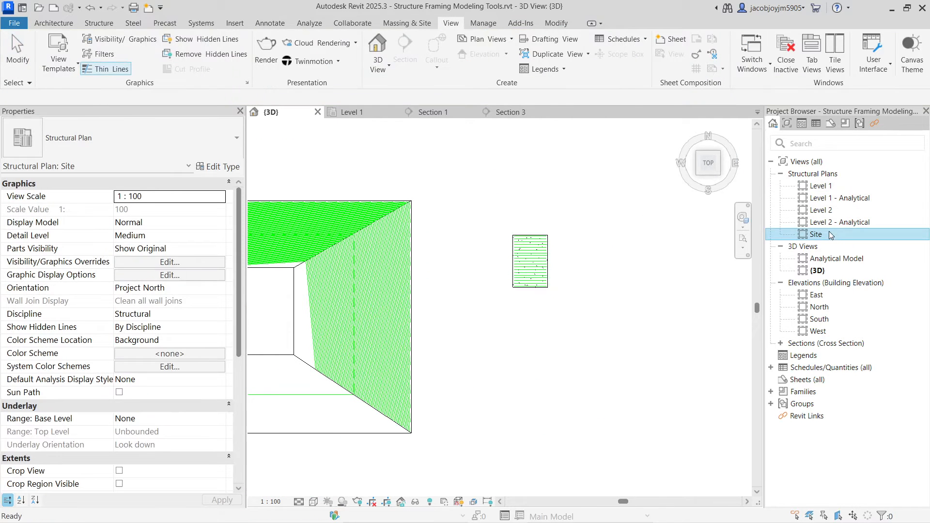
pyautogui.click(519, 252)
pyautogui.scroll(5, 521, 256)
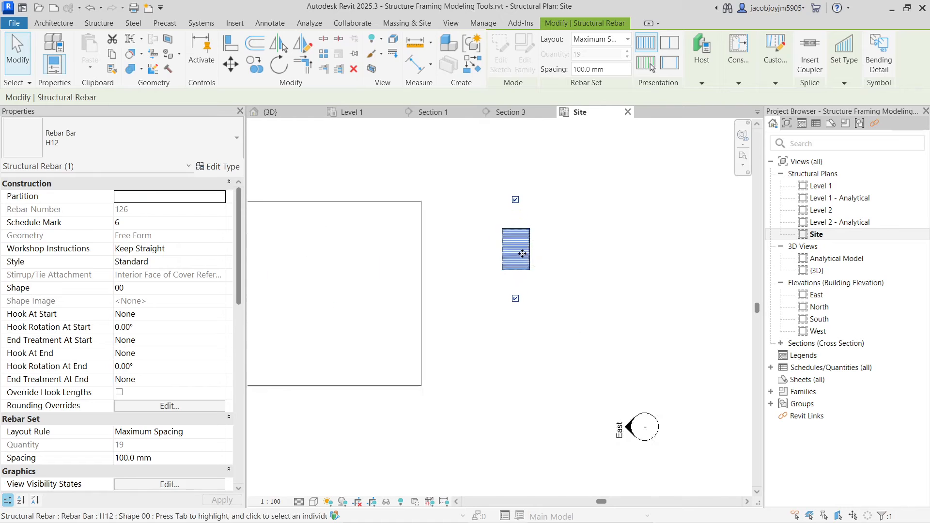
pyautogui.press('Escape')
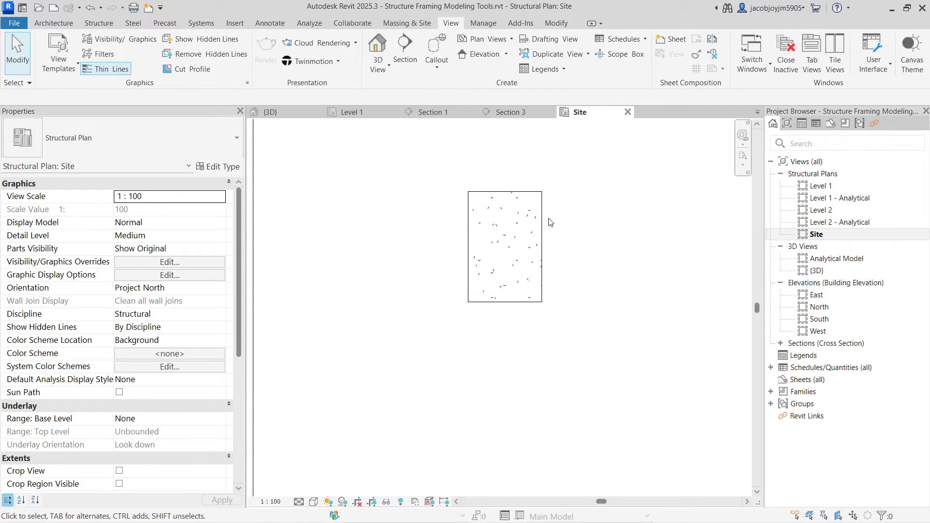
pyautogui.click(542, 223)
# Step: Cut a section across the footing's width, looking north, and go to the new section view
pyautogui.click(455, 23)
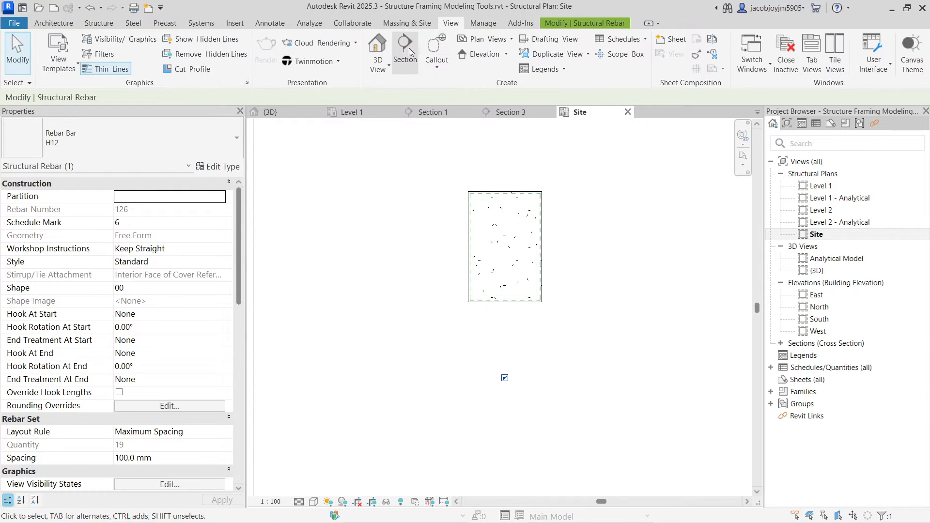
pyautogui.click(405, 48)
pyautogui.click(442, 256)
pyautogui.click(572, 256)
pyautogui.rightClick(588, 167)
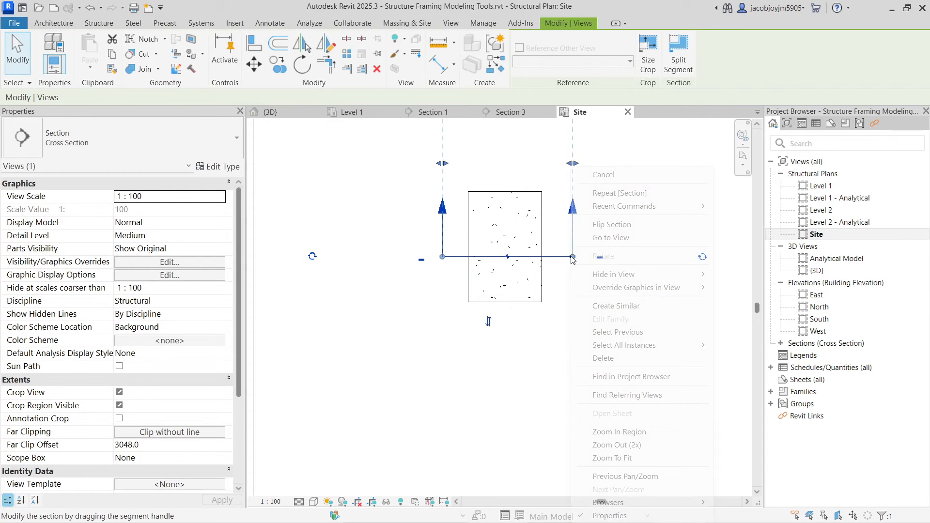
pyautogui.click(612, 237)
pyautogui.scroll(4, 508, 392)
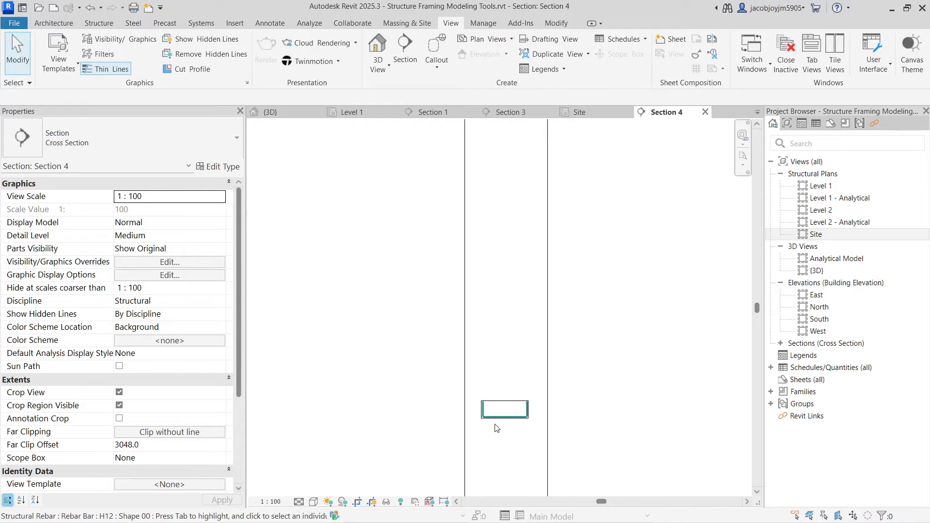
# Step: Select the footing's H12 rebar set in the section and start editing its constraints
pyautogui.click(499, 415)
pyautogui.scroll(6, 498, 415)
pyautogui.scroll(1, 497, 415)
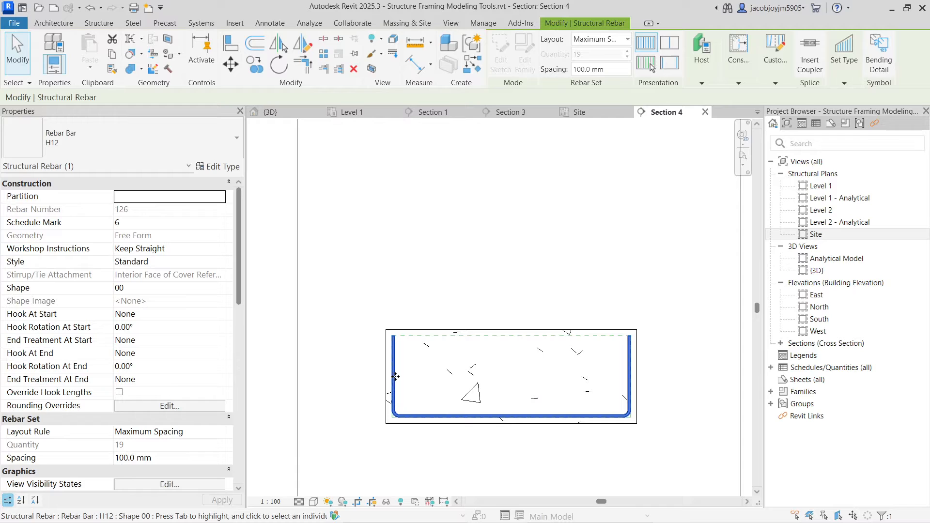
pyautogui.scroll(3, 397, 360)
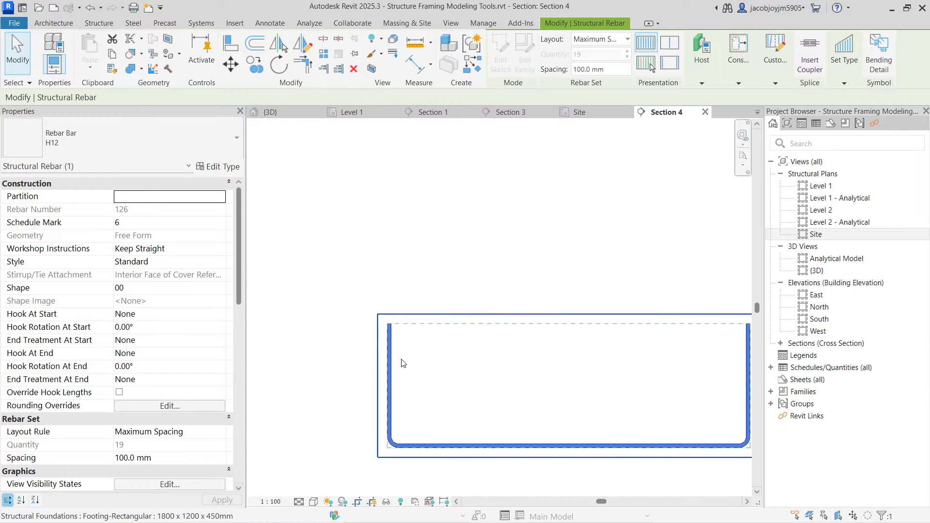
pyautogui.scroll(-3, 397, 349)
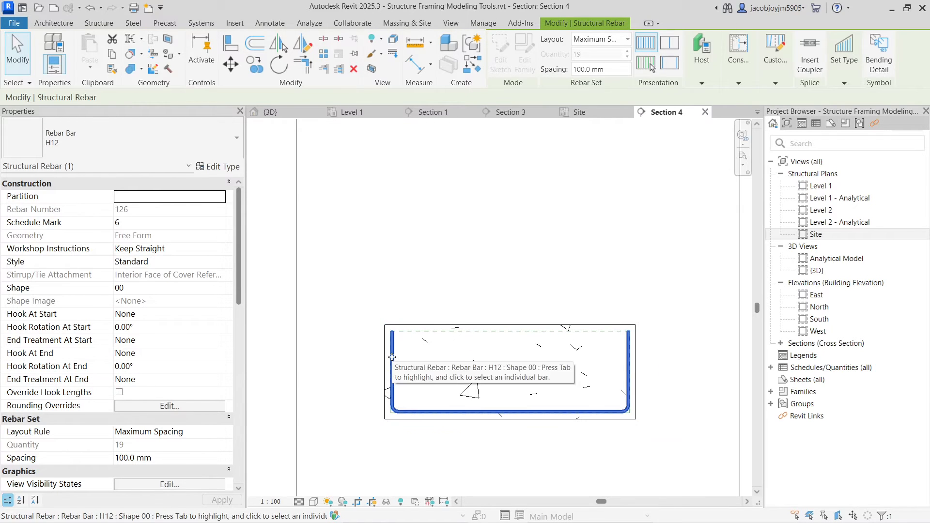
pyautogui.click(741, 61)
pyautogui.click(741, 103)
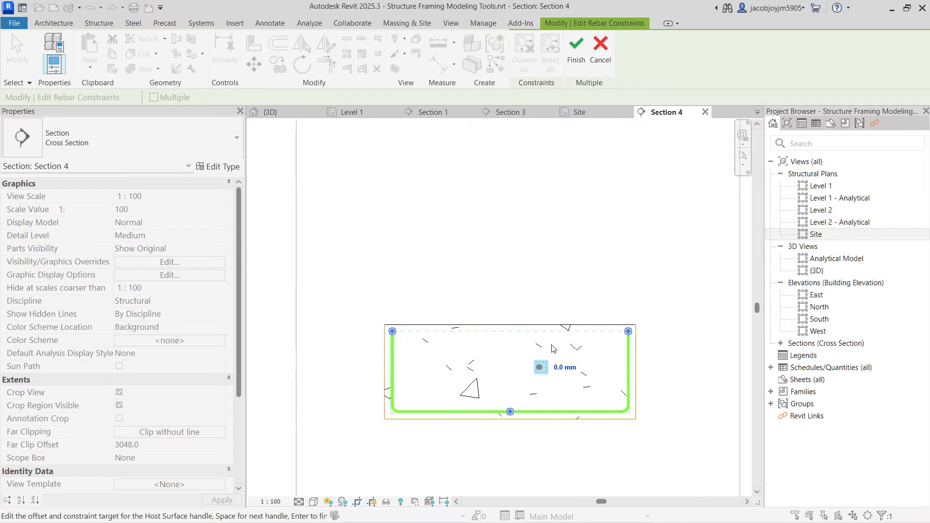
# Step: Inspect the offset and face-or-cover constraint options of the End of Bar handle and the bottom End Surface handle
pyautogui.click(628, 331)
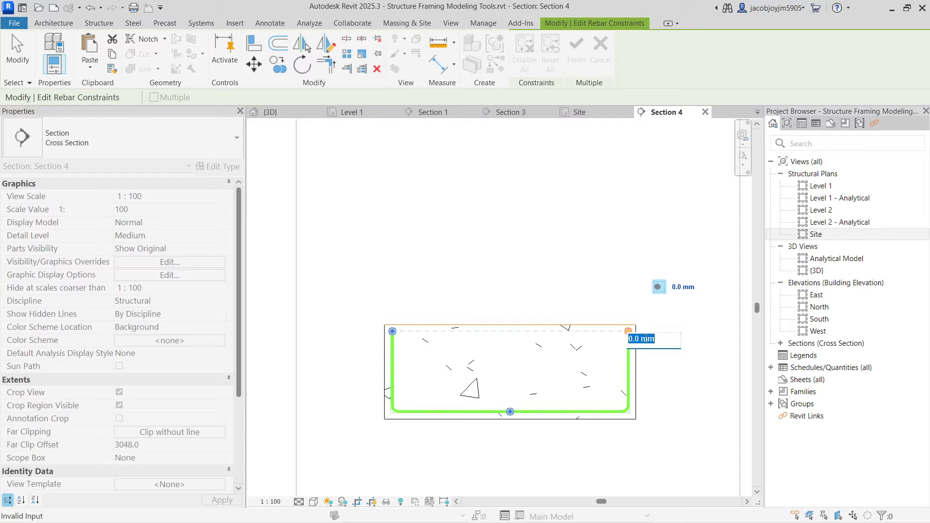
pyautogui.click(662, 288)
pyautogui.click(663, 287)
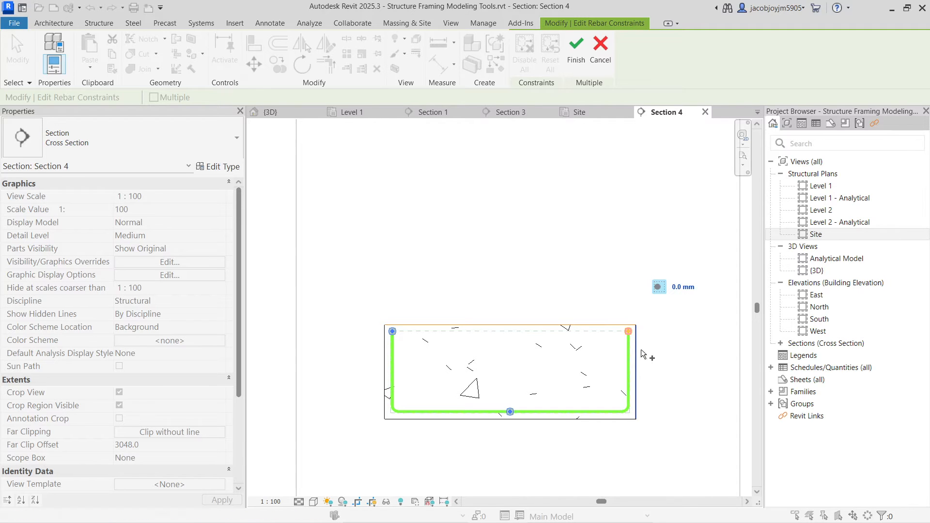
pyautogui.click(513, 412)
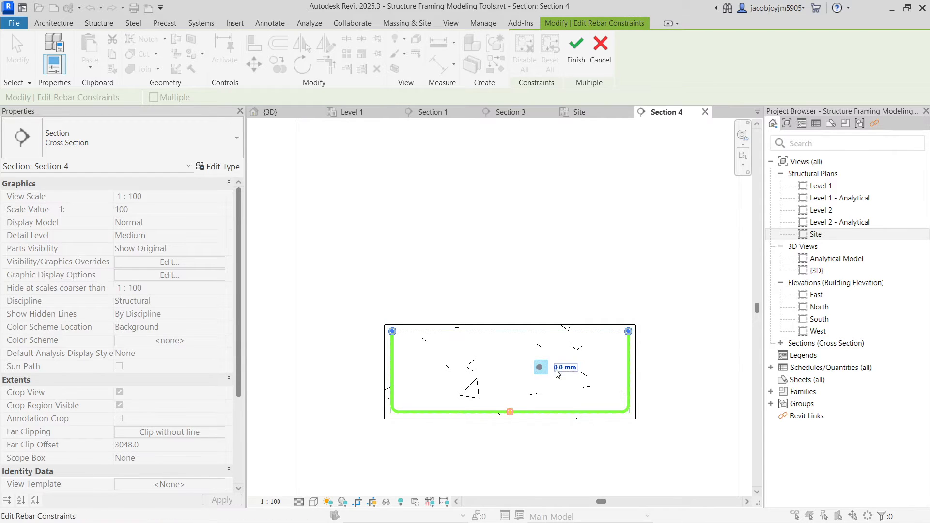
pyautogui.click(574, 370)
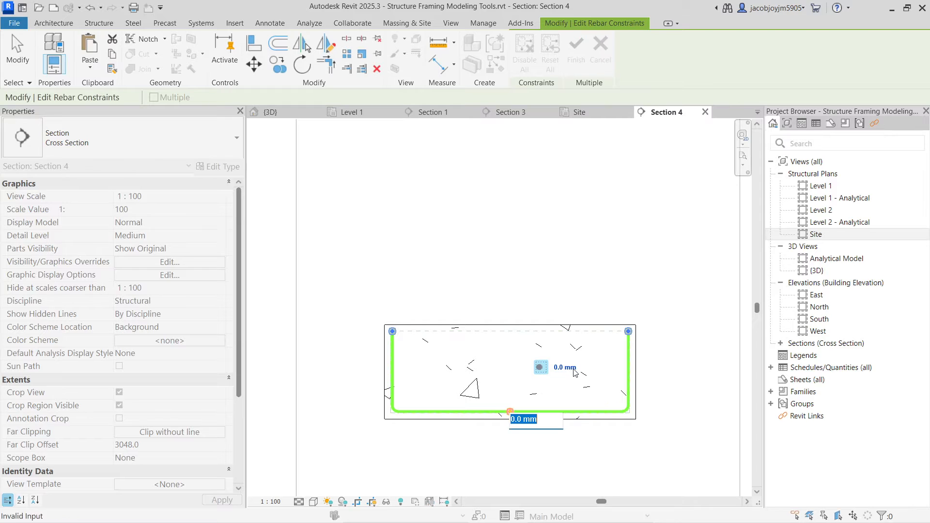
pyautogui.click(543, 369)
pyautogui.scroll(2, 539, 381)
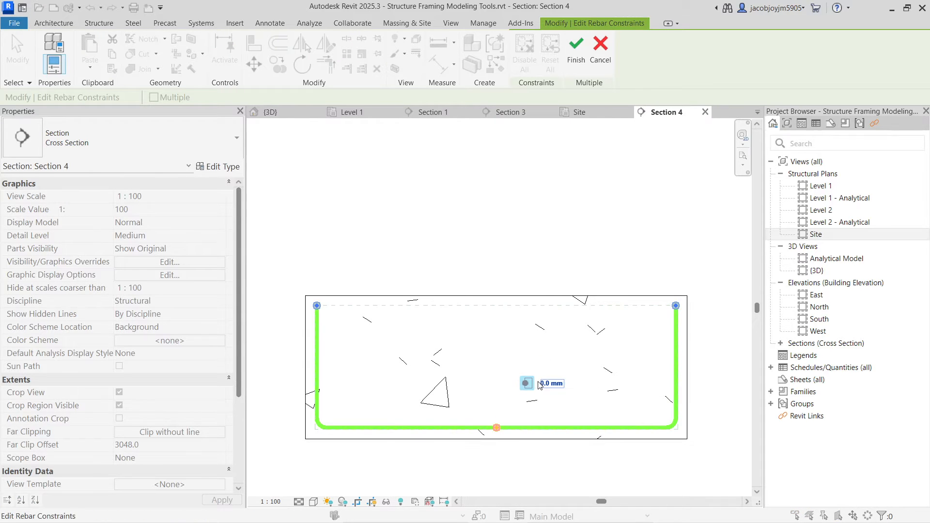
# Step: Set the offset of the End Surface handle on the bar's bottom leg to -16 mm
pyautogui.click(554, 385)
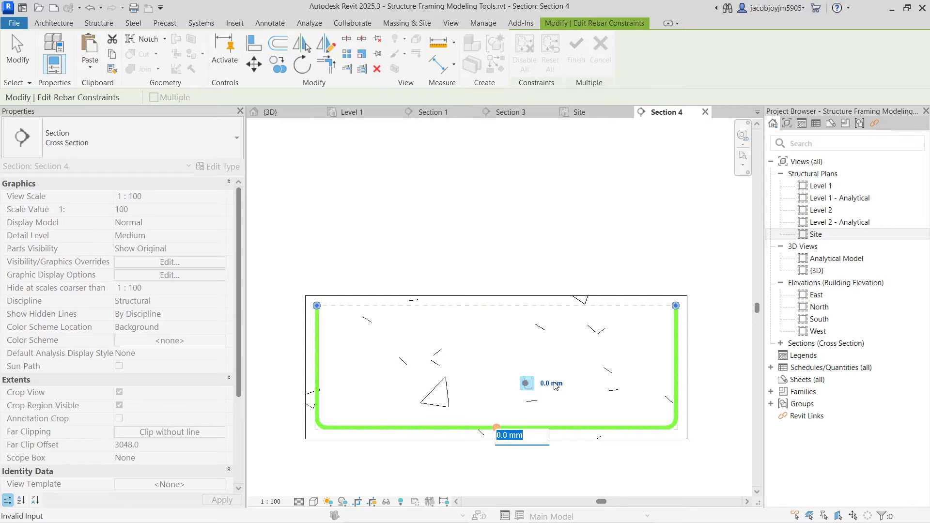
pyautogui.press('Return')
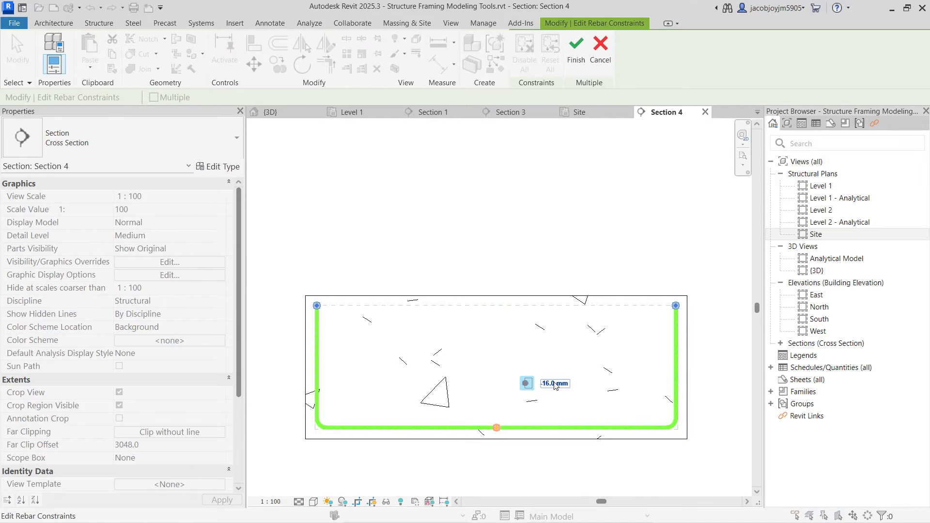
pyautogui.scroll(1, 477, 443)
pyautogui.scroll(3, 477, 440)
pyautogui.scroll(-4, 544, 395)
pyautogui.press('space')
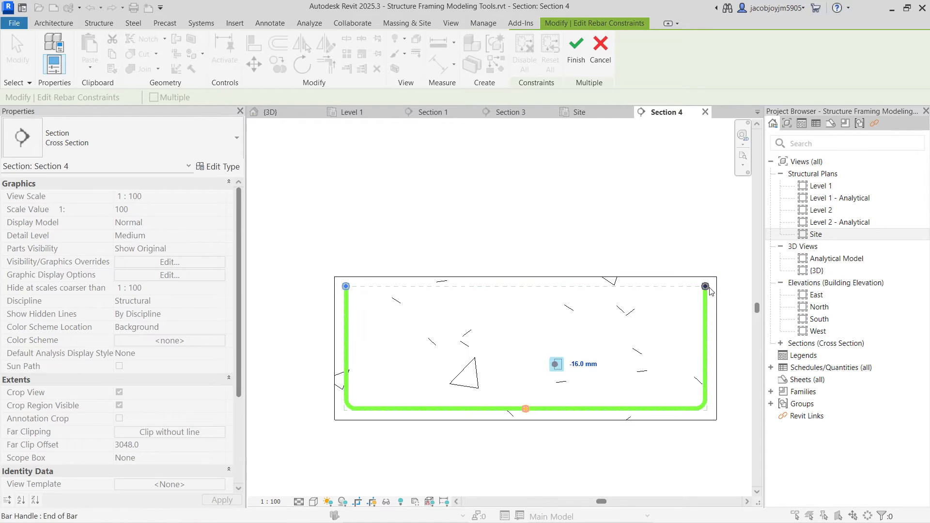
# Step: Set the End of Bar handle's offset from the footing's top to -16 mm
pyautogui.moveTo(675, 265); pyautogui.dragTo(589, 276, button='middle')
pyautogui.click(681, 255)
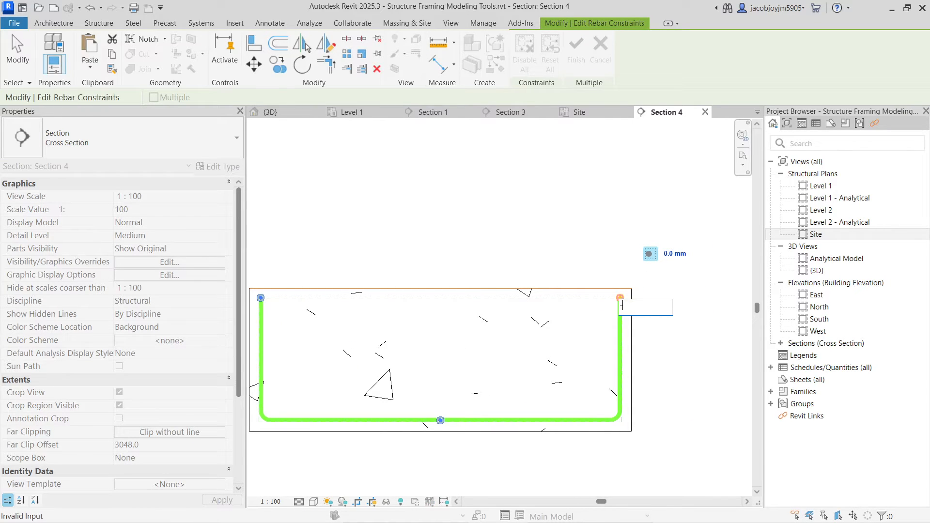
pyautogui.press('Return')
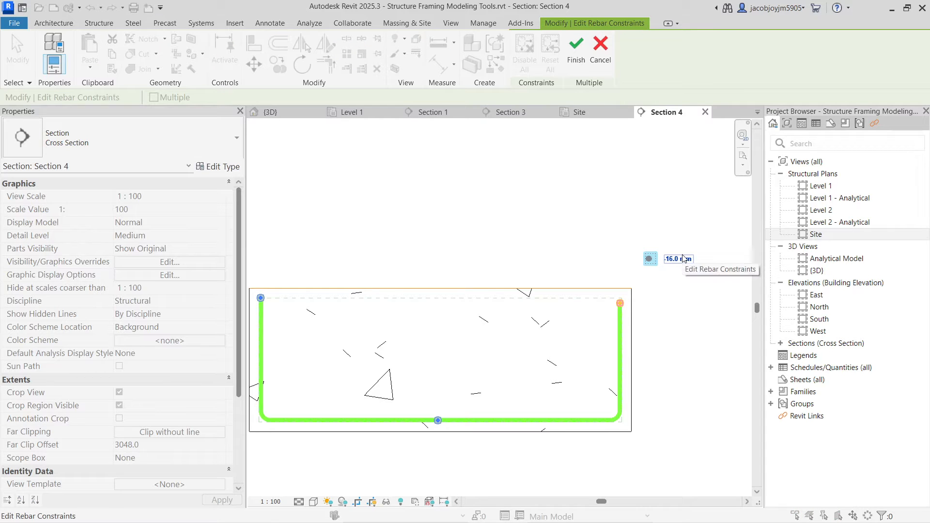
pyautogui.scroll(-3, 608, 272)
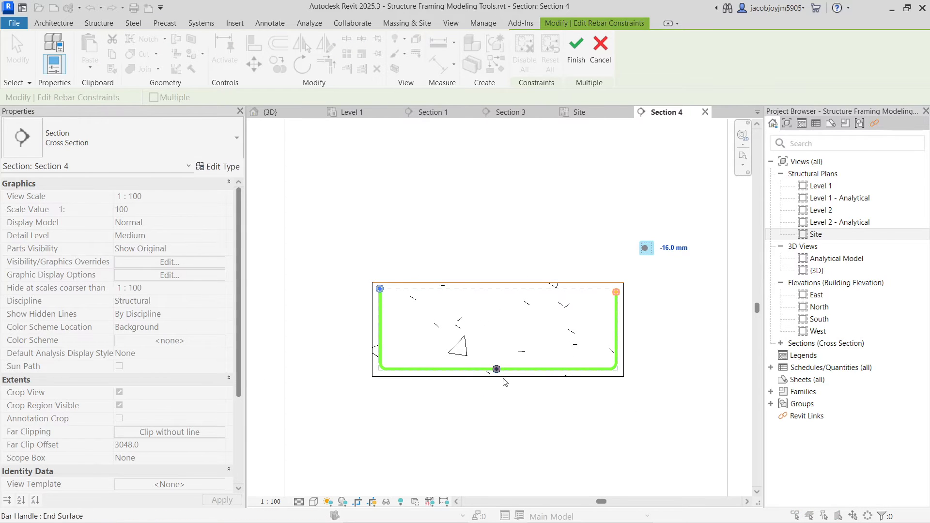
# Step: Try an offset of -40 mm on the bottom End Surface handle, and replace it with 40 mm
pyautogui.click(496, 370)
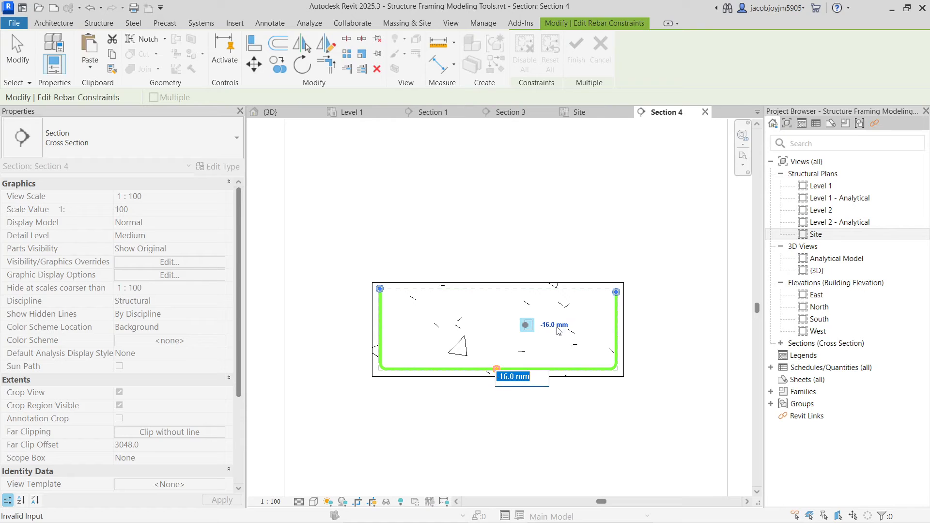
pyautogui.write('-40')
pyautogui.press('Return')
pyautogui.click(556, 327)
pyautogui.write('40')
pyautogui.press('Return')
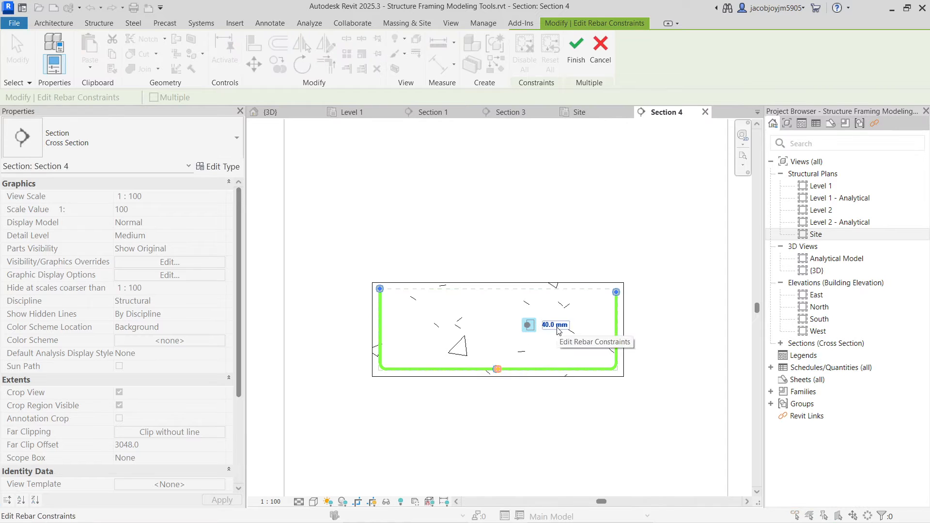
pyautogui.scroll(4, 489, 377)
pyautogui.scroll(-4, 488, 377)
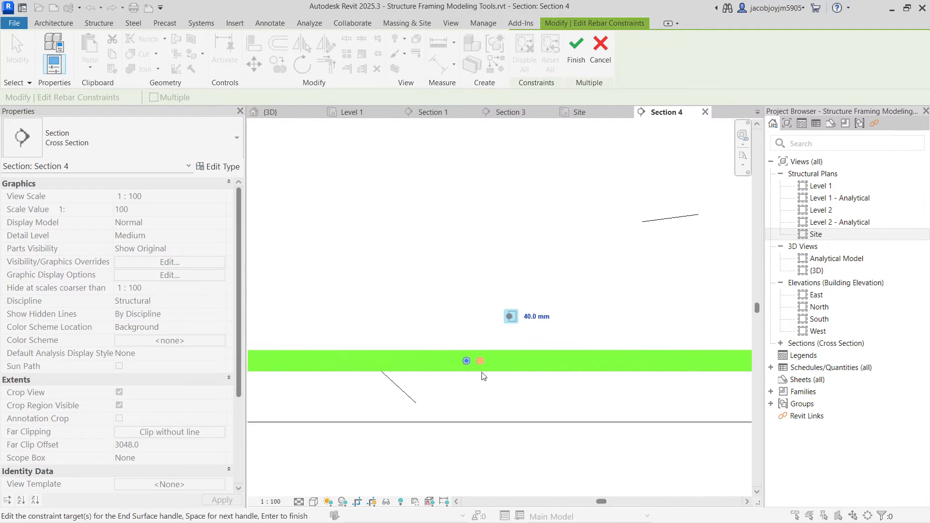
# Step: Finish editing the rebar constraints and clear the rebar selection
pyautogui.scroll(-2, 489, 362)
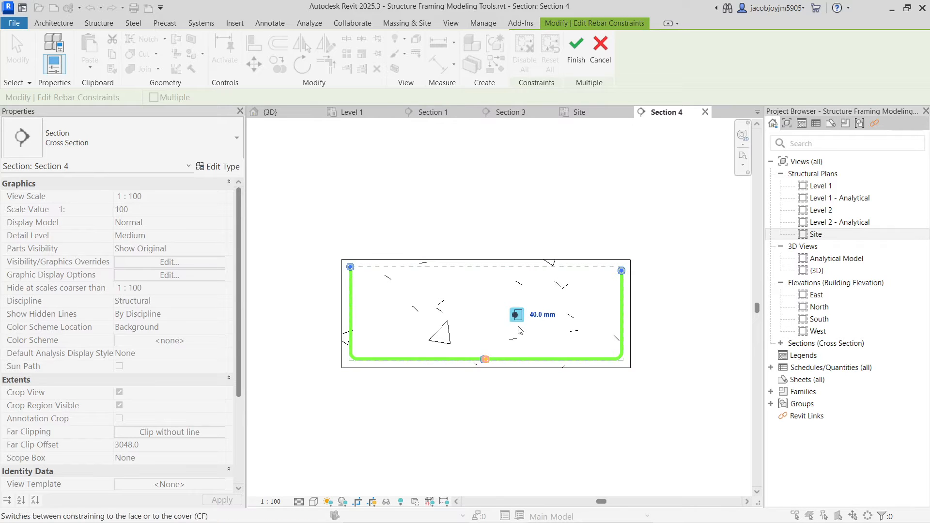
pyautogui.click(546, 314)
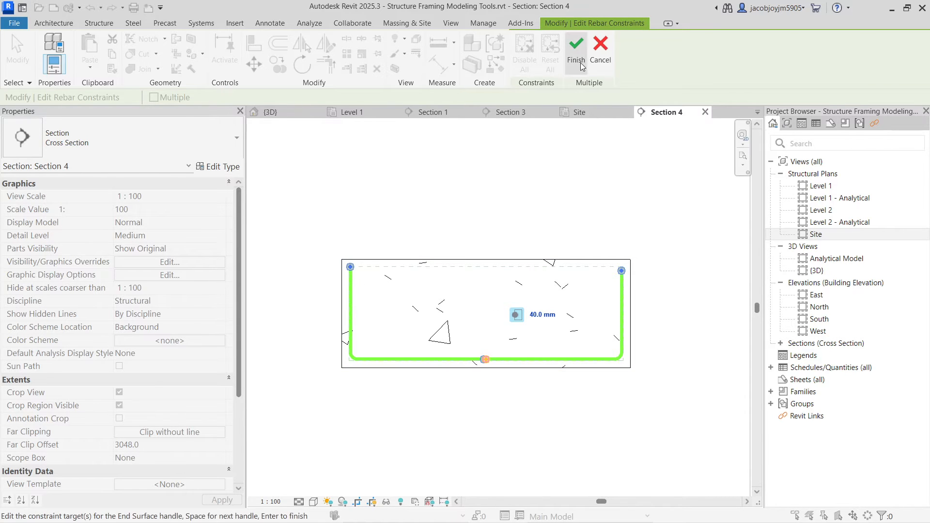
pyautogui.click(575, 48)
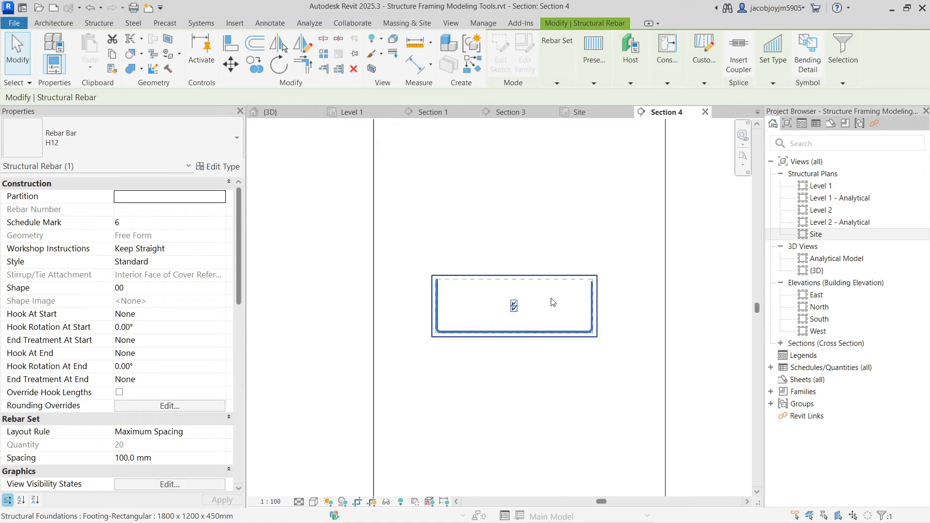
pyautogui.scroll(2, 552, 302)
pyautogui.click(591, 244)
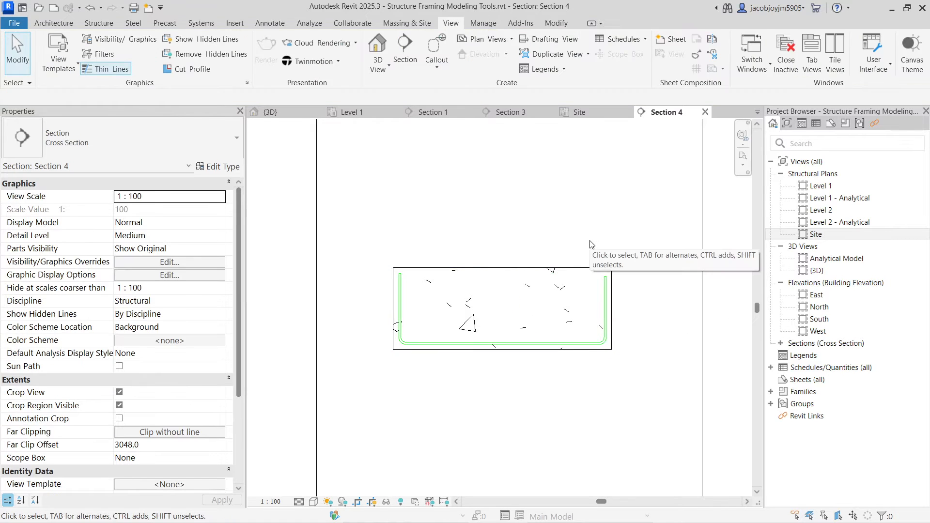
pyautogui.click(585, 349)
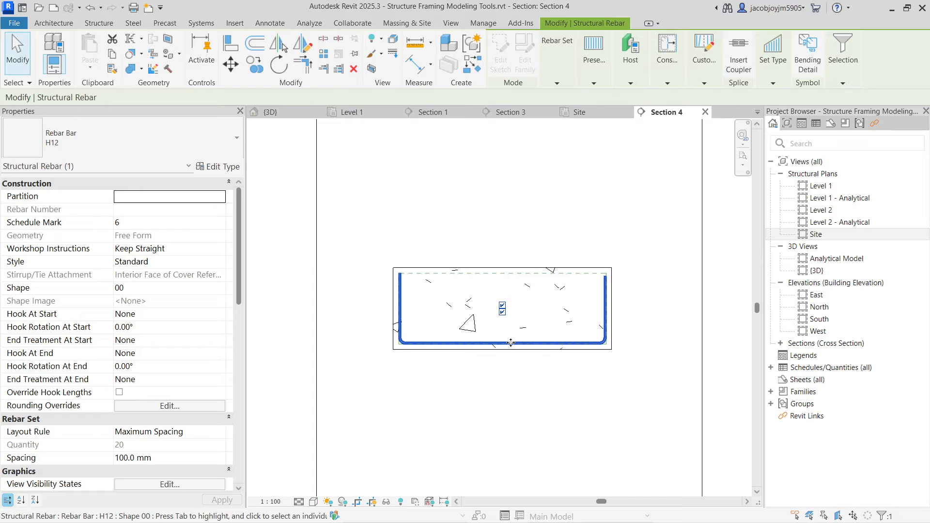
pyautogui.scroll(-2, 503, 322)
pyautogui.click(548, 225)
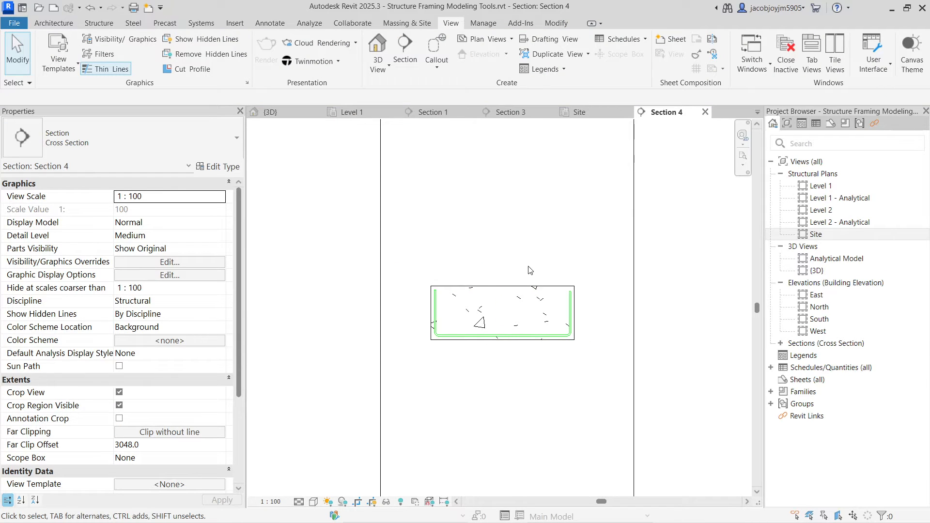
pyautogui.click(529, 335)
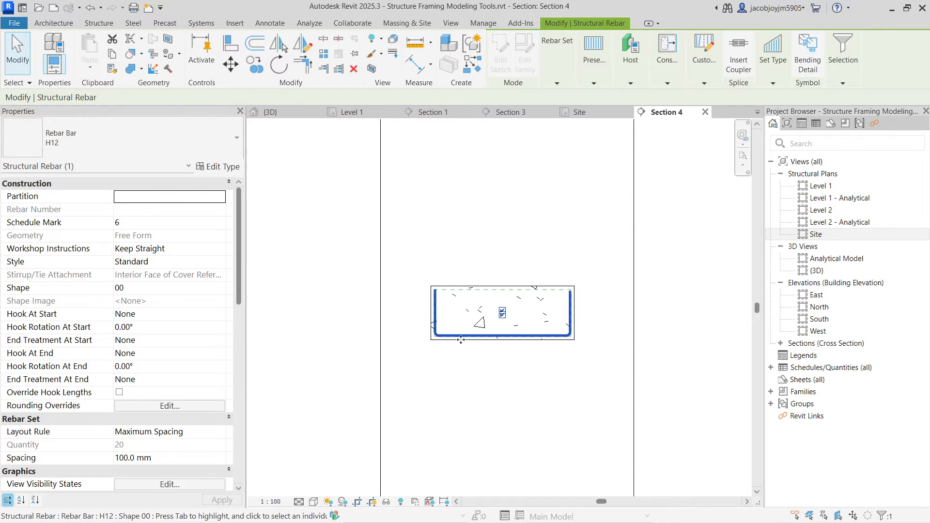
pyautogui.click(538, 239)
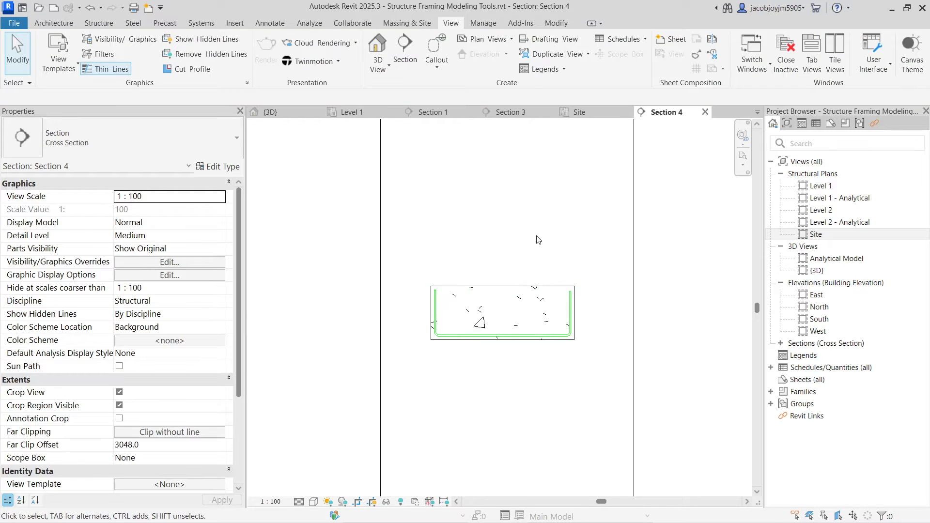
# Step: Place a straight rebar set of shape 01 across the footing at about mid-height in the section view
pyautogui.click(531, 283)
pyautogui.click(594, 48)
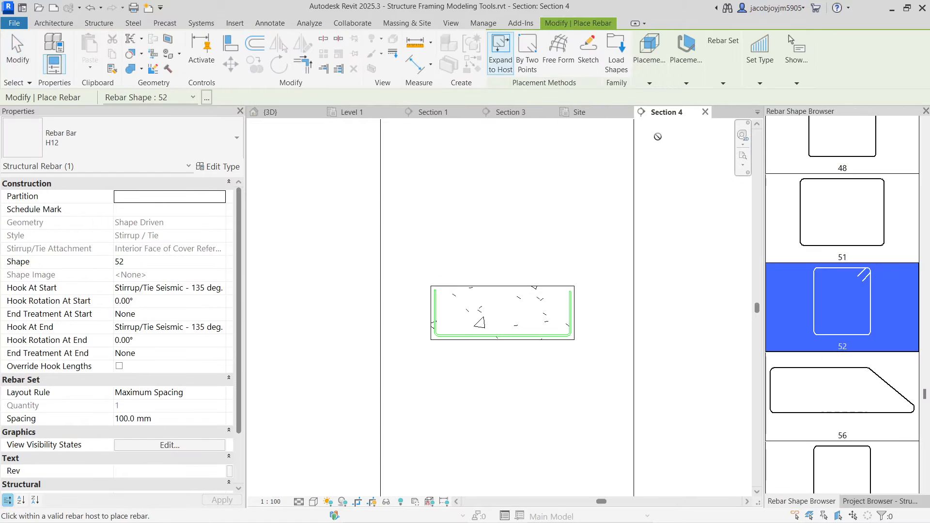
pyautogui.scroll(12, 880, 299)
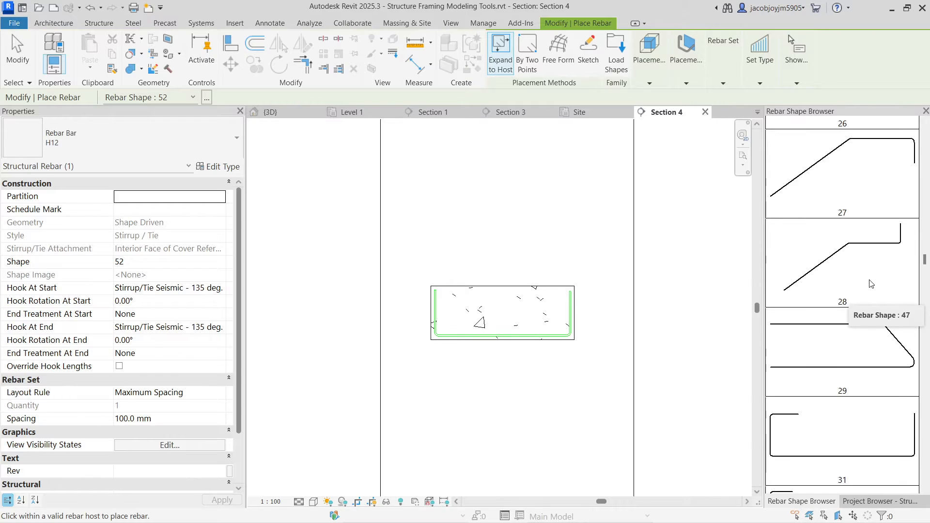
pyautogui.scroll(2, 870, 284)
pyautogui.scroll(6, 870, 284)
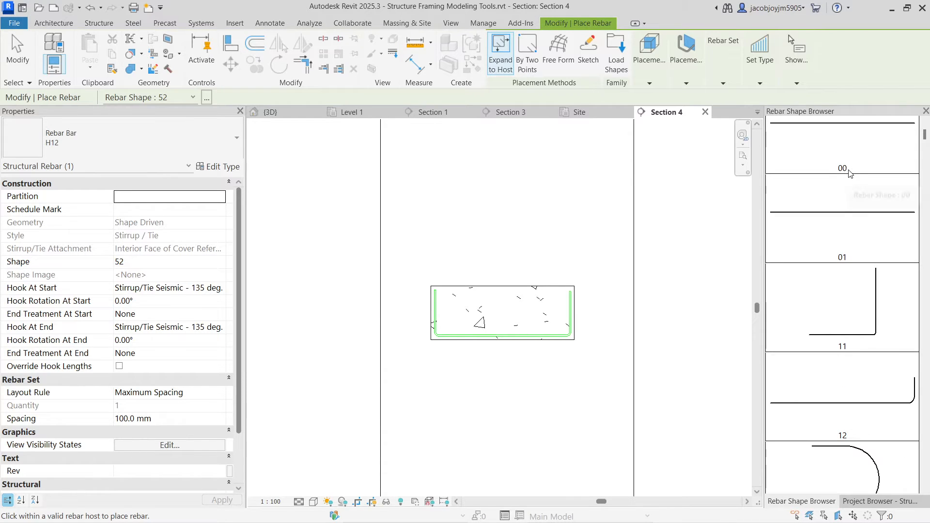
pyautogui.click(846, 215)
pyautogui.scroll(2, 518, 312)
pyautogui.click(518, 311)
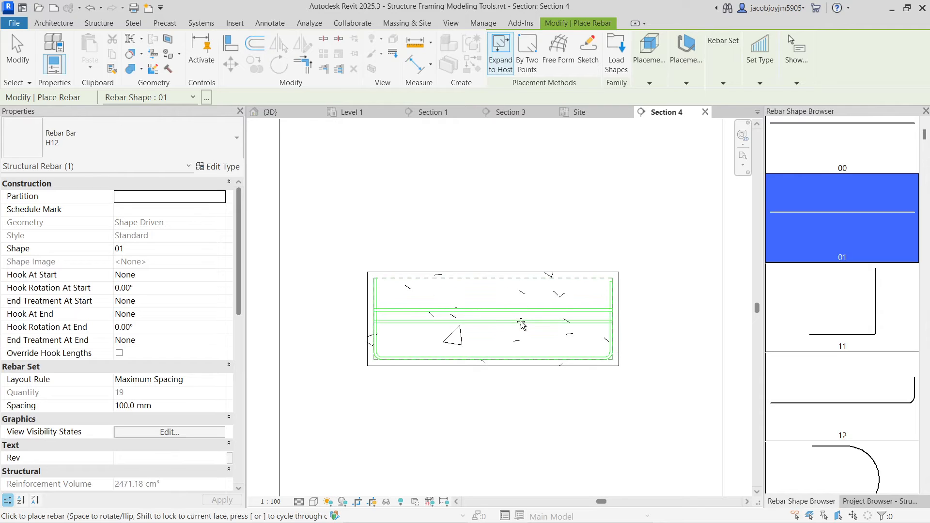
pyautogui.press('Escape')
# Step: Insert CPLH12 standard couplers on both upper ends of the footing's bent free form bar using Place on Bar End
pyautogui.click(551, 311)
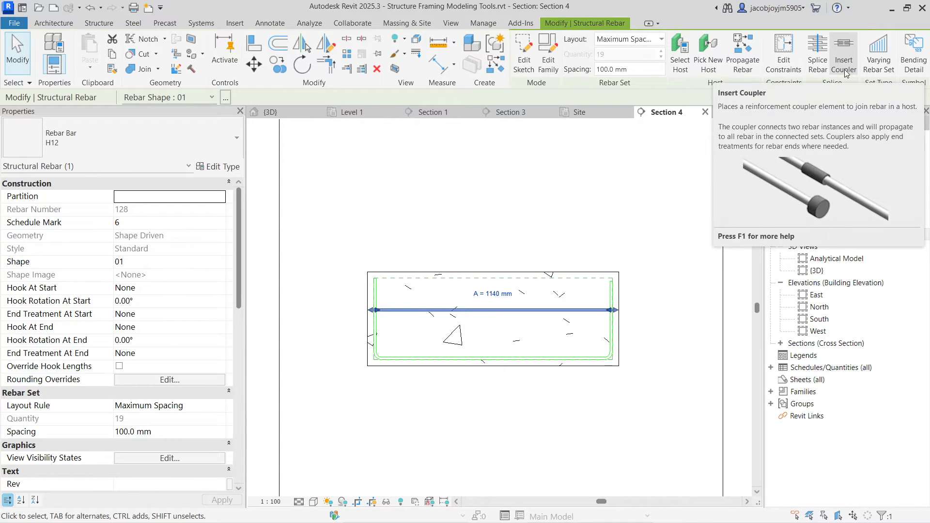
pyautogui.click(512, 219)
pyautogui.click(591, 361)
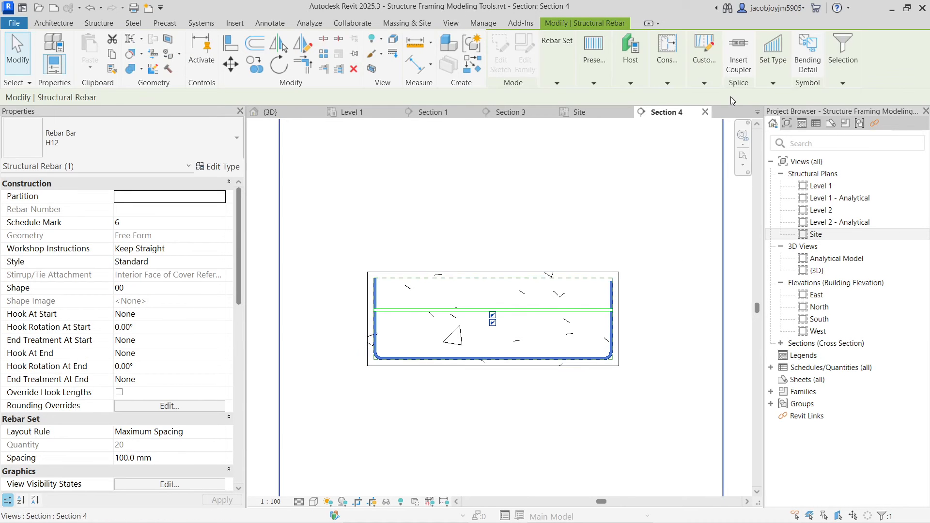
pyautogui.click(741, 71)
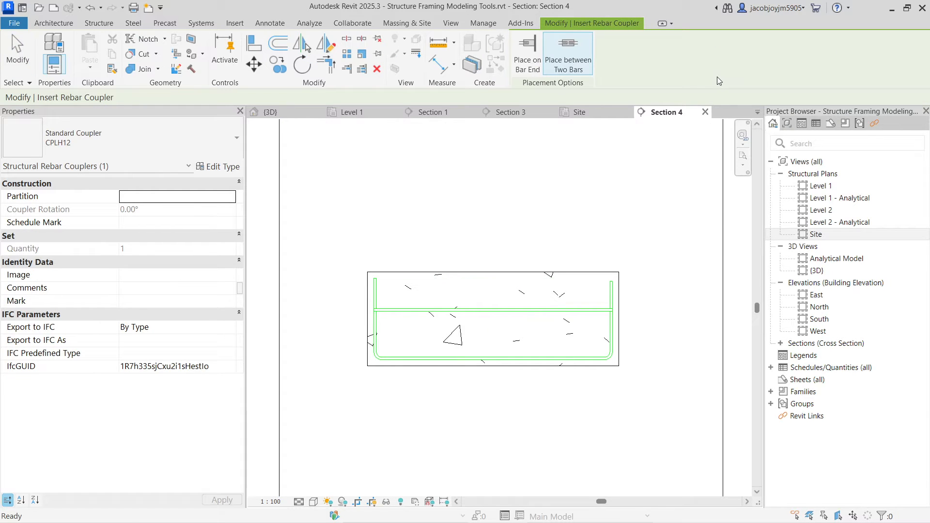
pyautogui.click(513, 361)
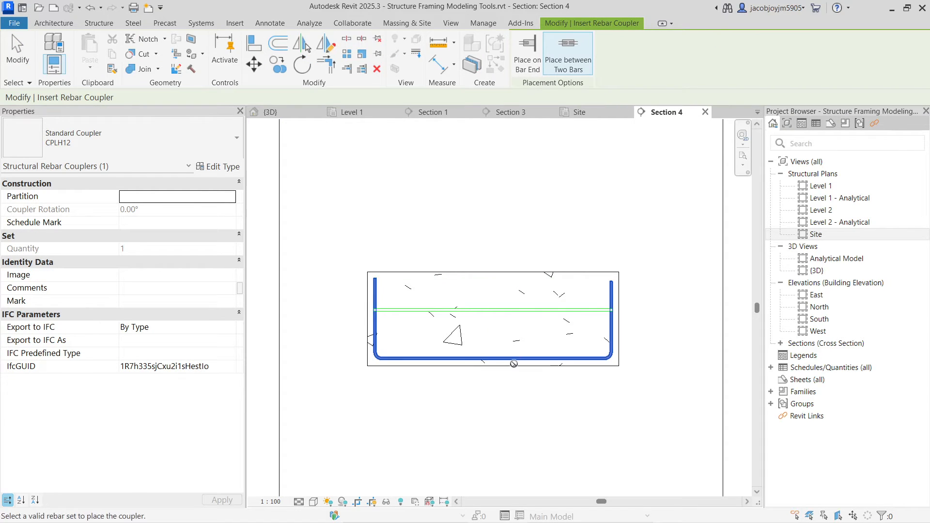
pyautogui.click(528, 61)
pyautogui.click(620, 288)
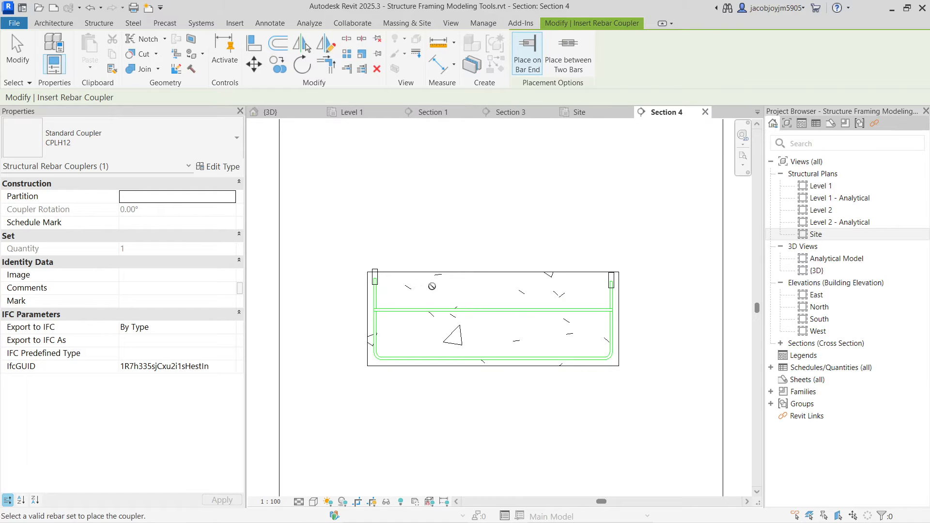
pyautogui.press('Escape')
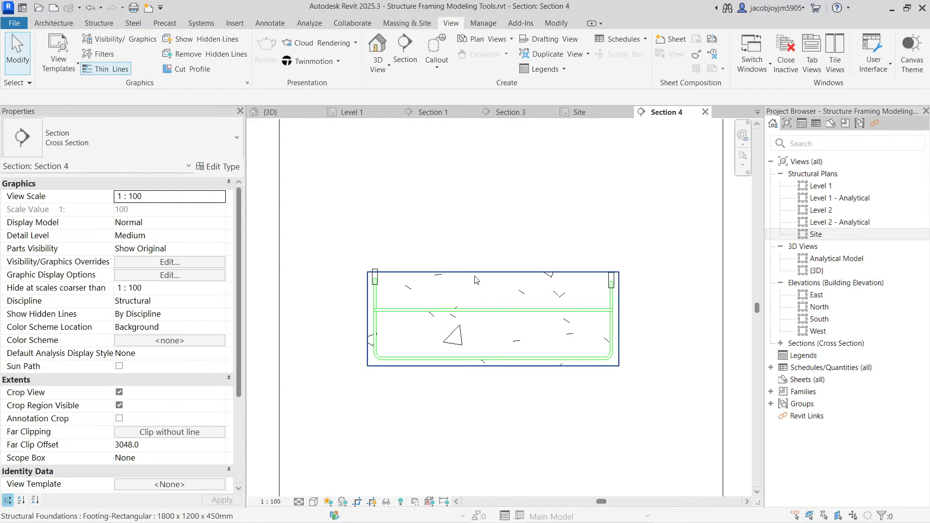
# Step: Review the available rebar coupler types and the type properties of the CPLH12 standard coupler
pyautogui.click(523, 363)
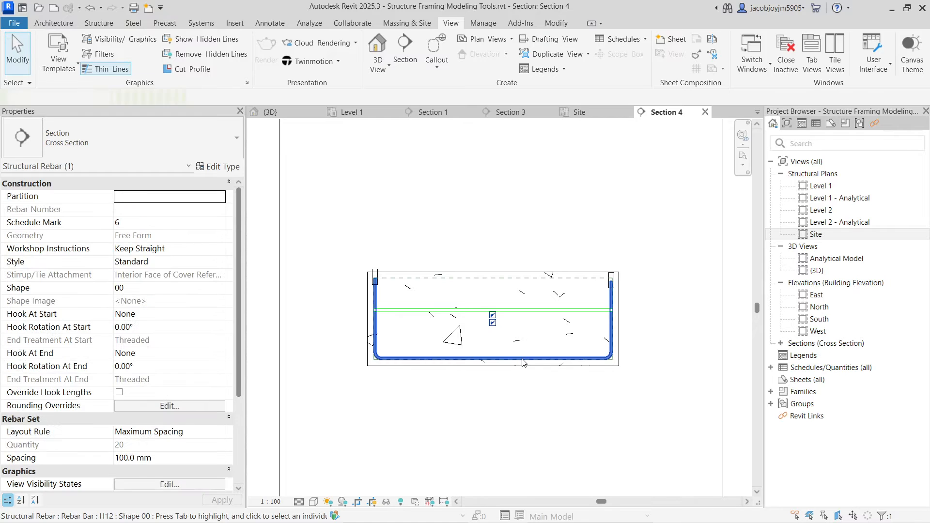
pyautogui.click(738, 48)
pyautogui.click(567, 53)
pyautogui.click(173, 133)
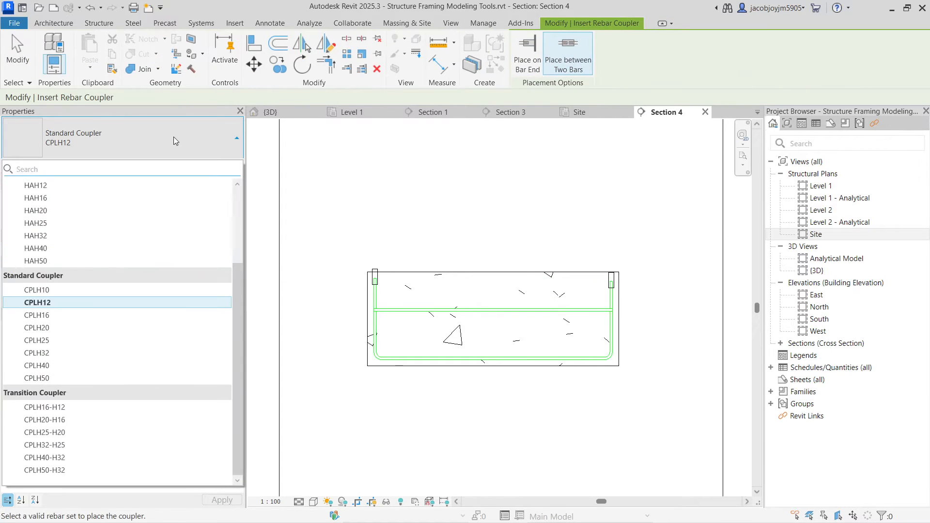
pyautogui.click(175, 133)
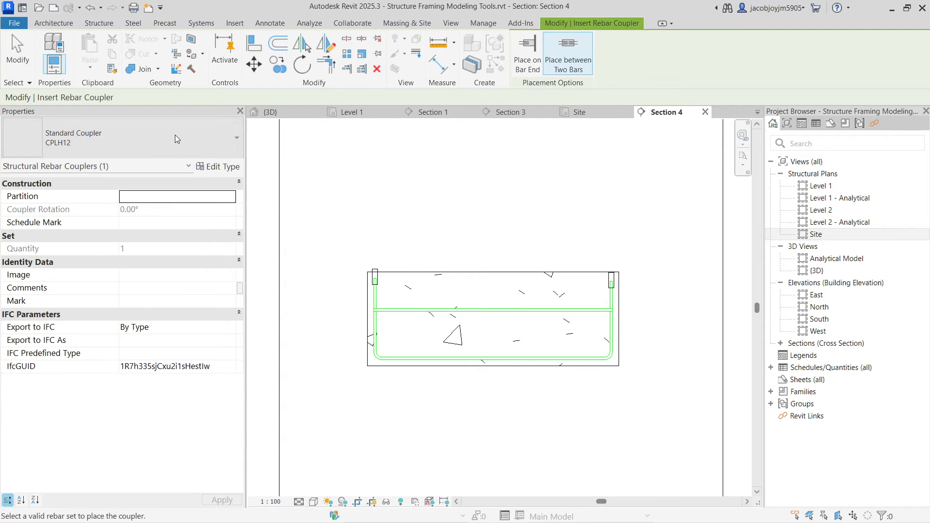
pyautogui.click(218, 167)
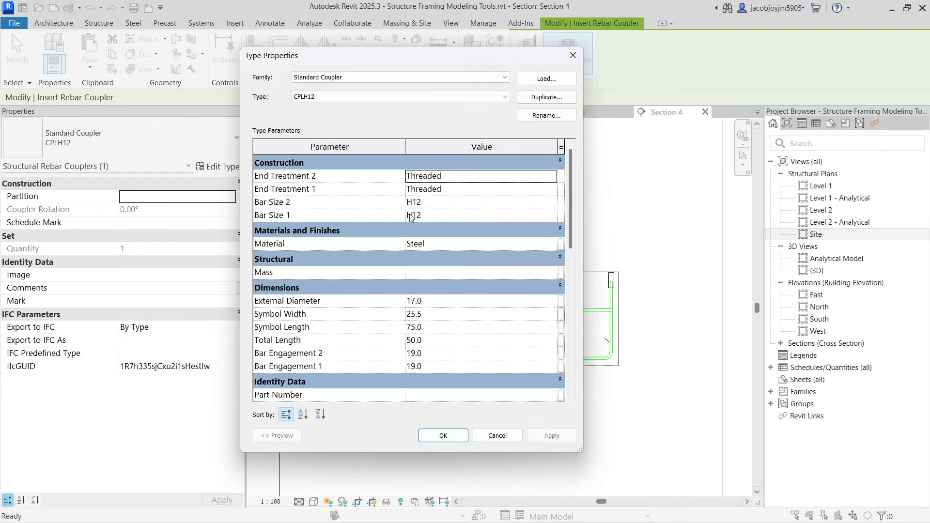
pyautogui.scroll(-5, 400, 338)
pyautogui.scroll(5, 402, 335)
pyautogui.press('Escape')
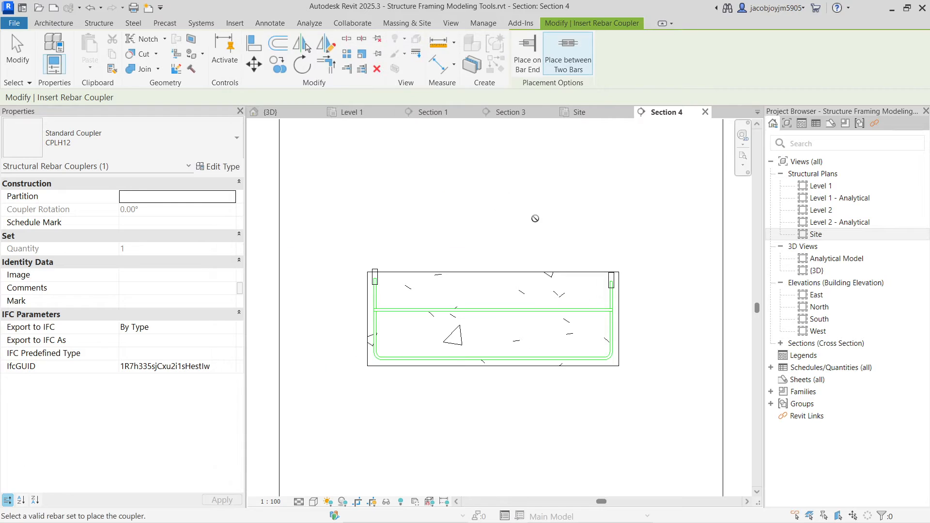
pyautogui.press('Escape')
pyautogui.click(523, 309)
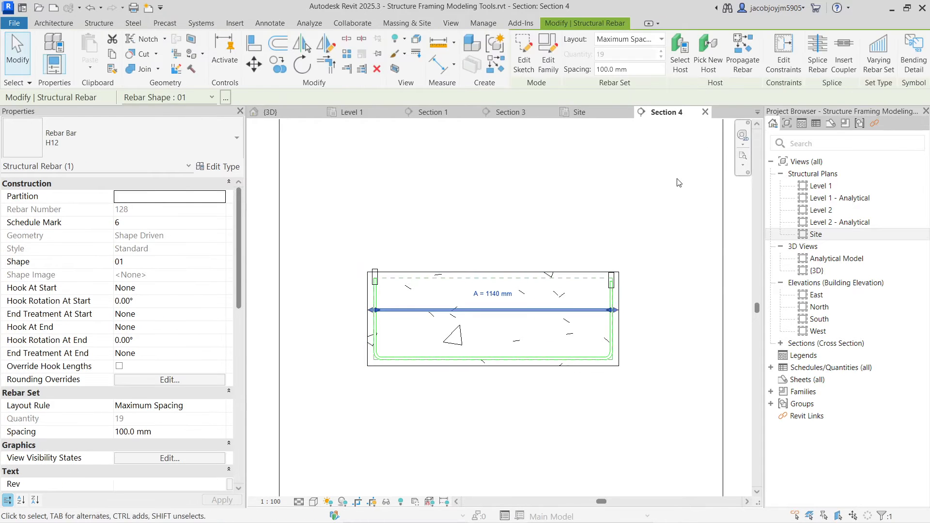
pyautogui.press('Escape')
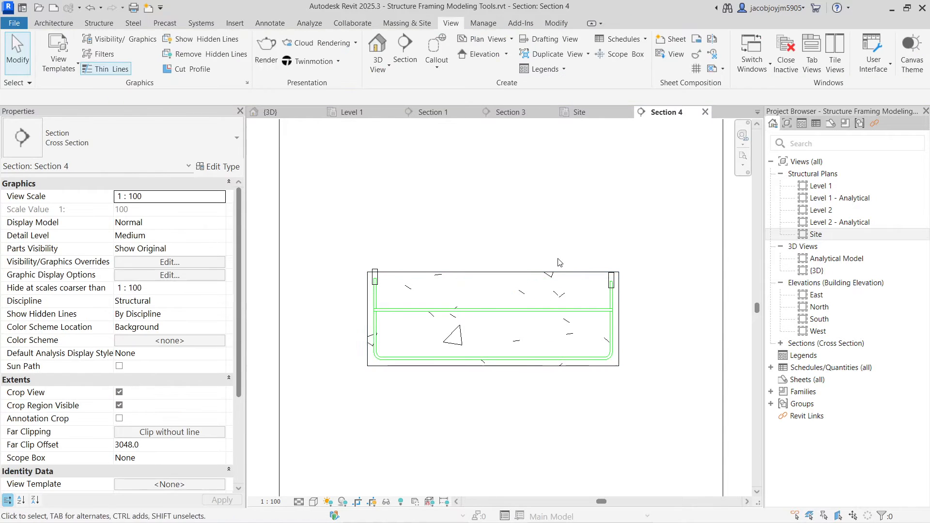
pyautogui.click(521, 314)
pyautogui.click(521, 246)
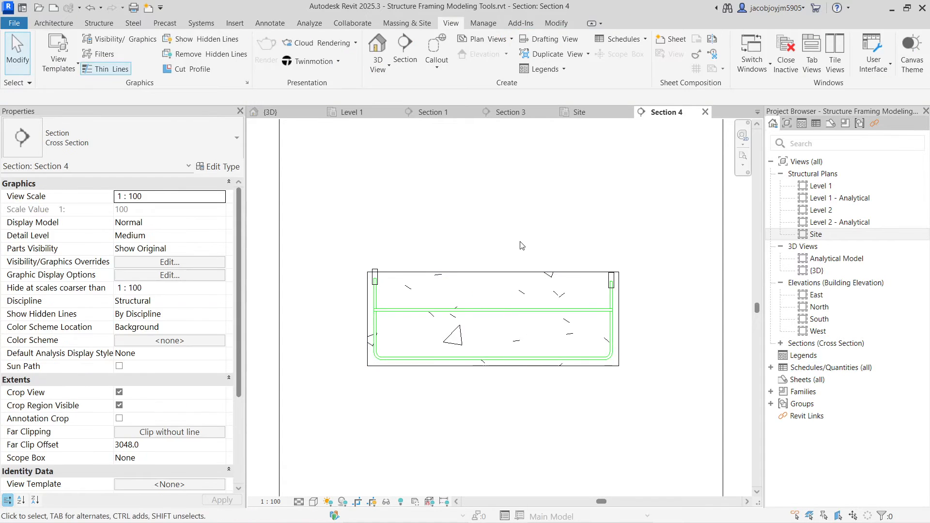
pyautogui.click(536, 284)
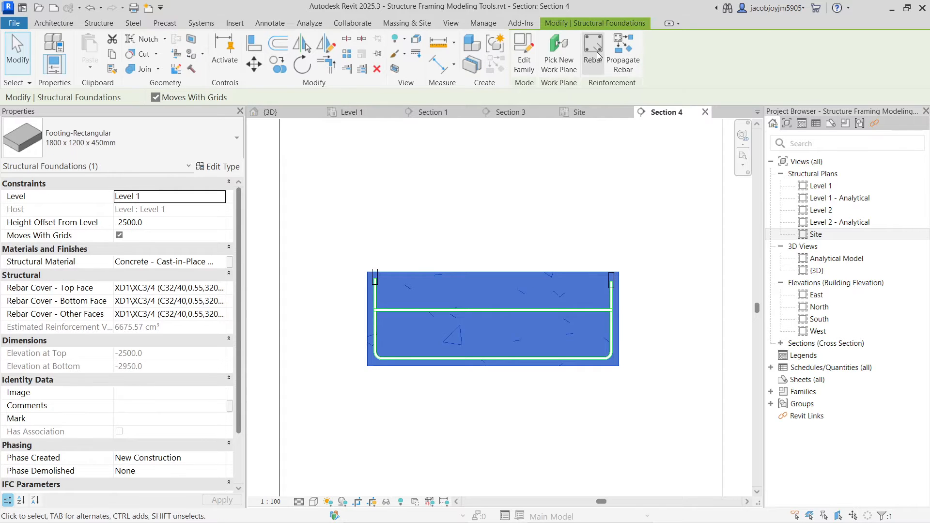
pyautogui.click(622, 49)
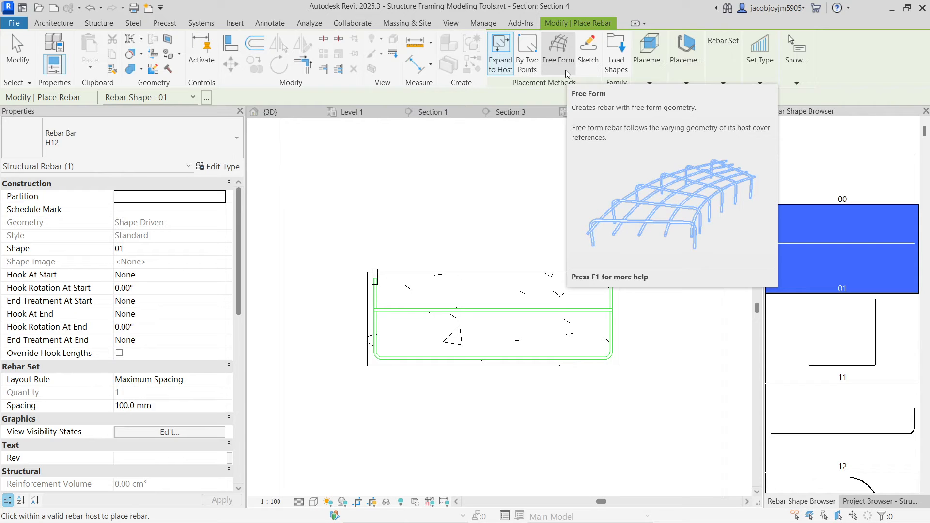
pyautogui.press('Escape')
# Step: Examine the rebar sets in the large tapered column from several directions in the 3D view
pyautogui.click(270, 112)
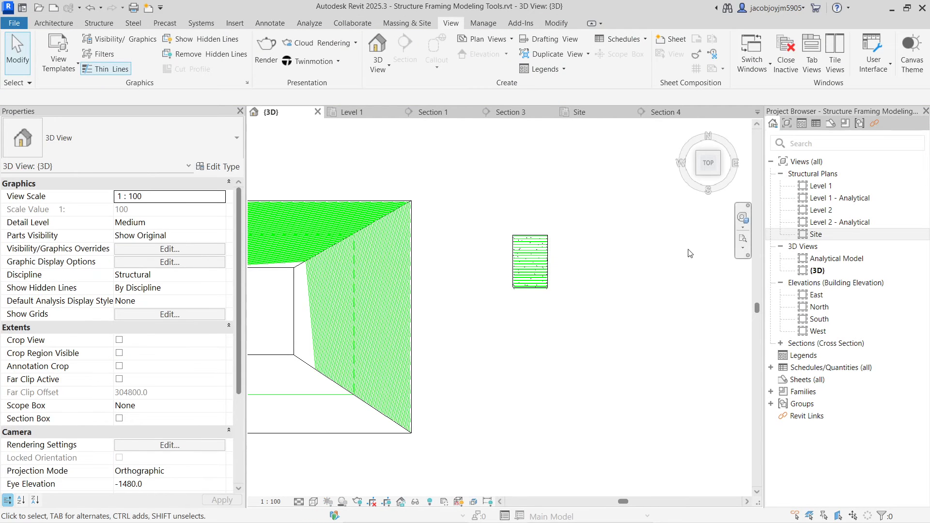
pyautogui.scroll(-2, 690, 252)
pyautogui.keyDown('shift'); pyautogui.moveTo(443, 400); pyautogui.dragTo(481, 259, button='middle'); pyautogui.keyUp('shift')
pyautogui.moveTo(483, 244); pyautogui.dragTo(452, 387, button='middle')
pyautogui.click(524, 421)
pyautogui.click(451, 387)
pyautogui.keyDown('shift'); pyautogui.moveTo(550, 375); pyautogui.dragTo(548, 328, button='middle'); pyautogui.keyUp('shift')
pyautogui.press('Escape')
pyautogui.click(556, 277)
pyautogui.keyDown('shift'); pyautogui.moveTo(491, 269); pyautogui.dragTo(543, 251, button='middle'); pyautogui.keyUp('shift')
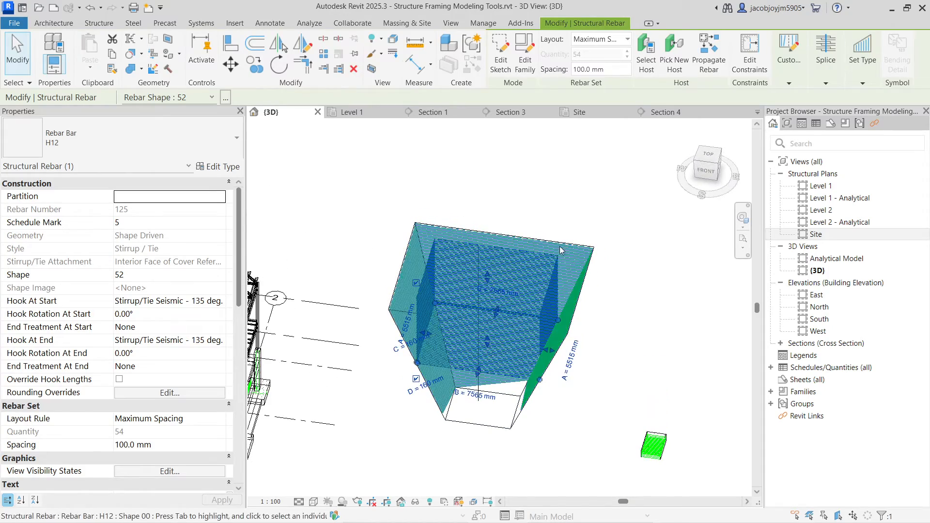
pyautogui.keyDown('shift'); pyautogui.moveTo(573, 314); pyautogui.dragTo(544, 421, button='middle'); pyautogui.keyUp('shift')
pyautogui.click(545, 422)
pyautogui.scroll(4, 562, 419)
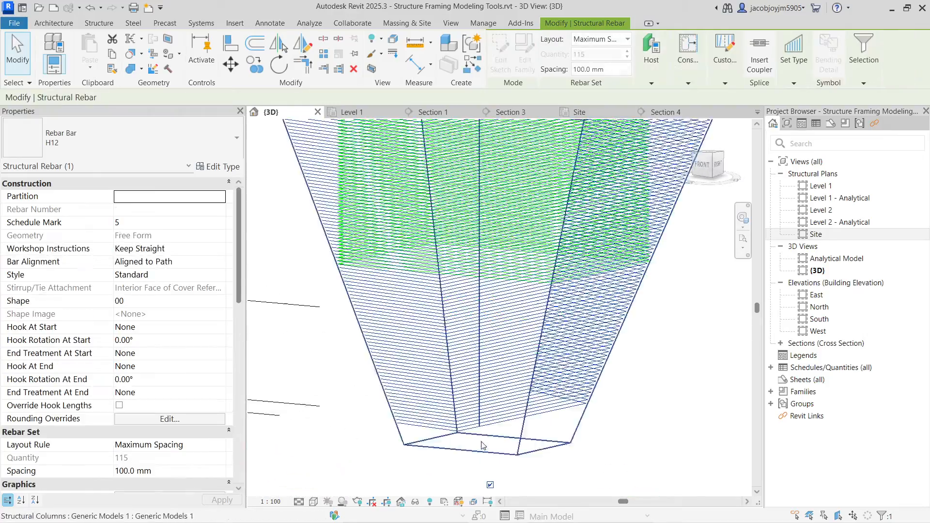
pyautogui.keyDown('shift'); pyautogui.moveTo(576, 416); pyautogui.dragTo(470, 440, button='middle'); pyautogui.keyUp('shift')
pyautogui.scroll(-5, 472, 435)
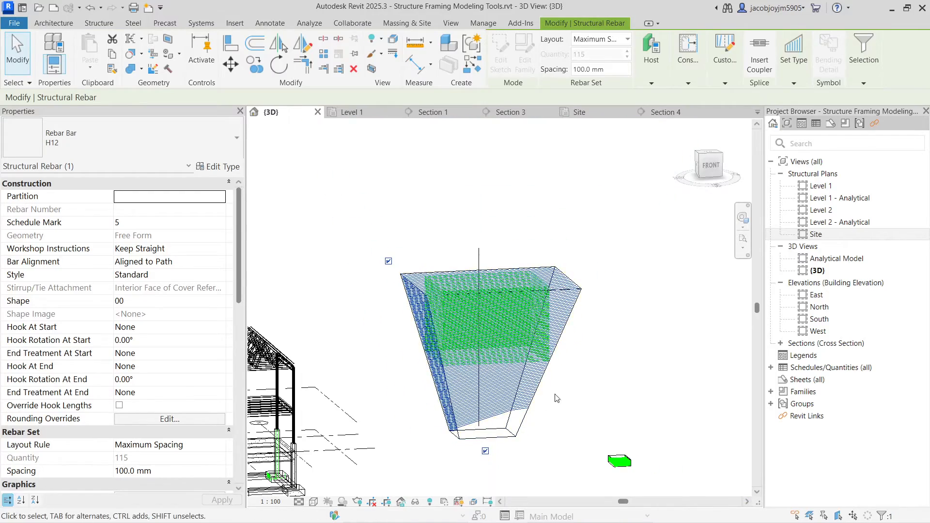
# Step: Delete all existing rebar sets from the tapered column
pyautogui.click(563, 397)
pyautogui.click(571, 403)
pyautogui.click(578, 400)
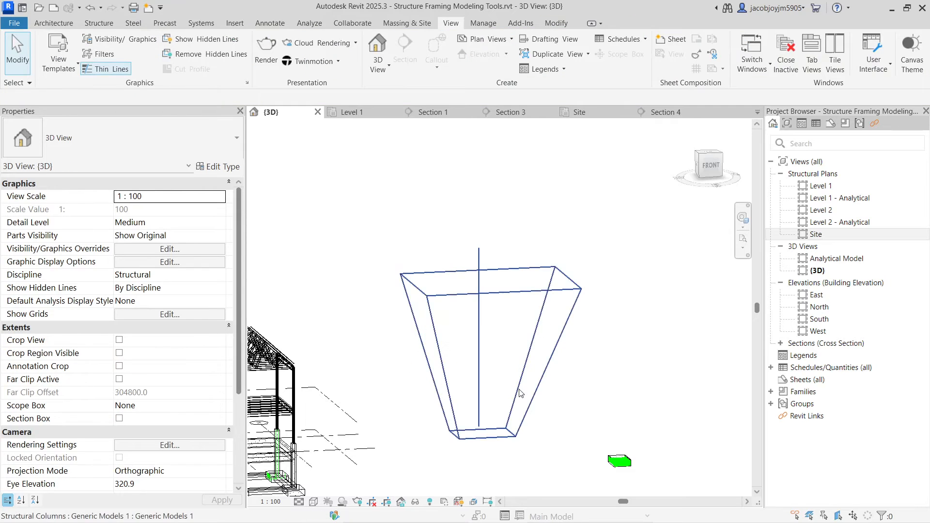
# Step: Start surface-distributed free form rebar on the tapered column and select its four side faces as the host surface
pyautogui.click(521, 405)
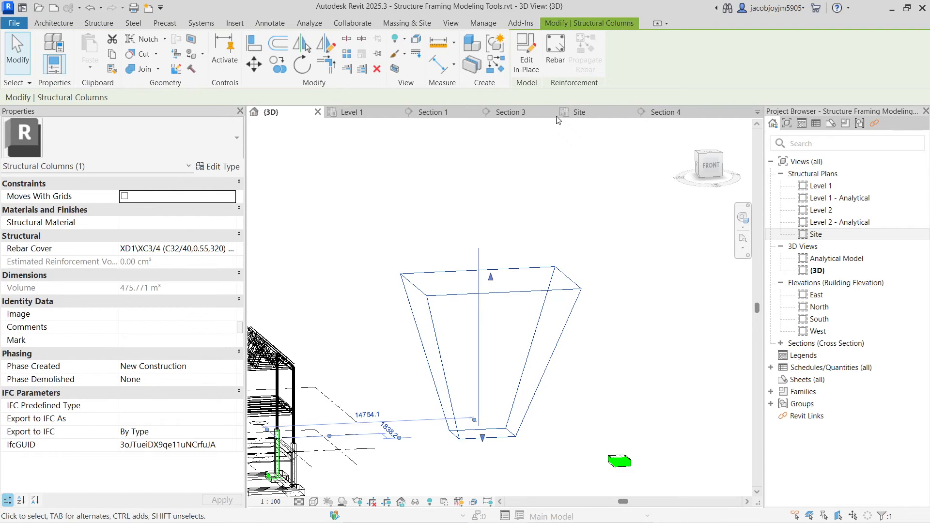
pyautogui.click(557, 71)
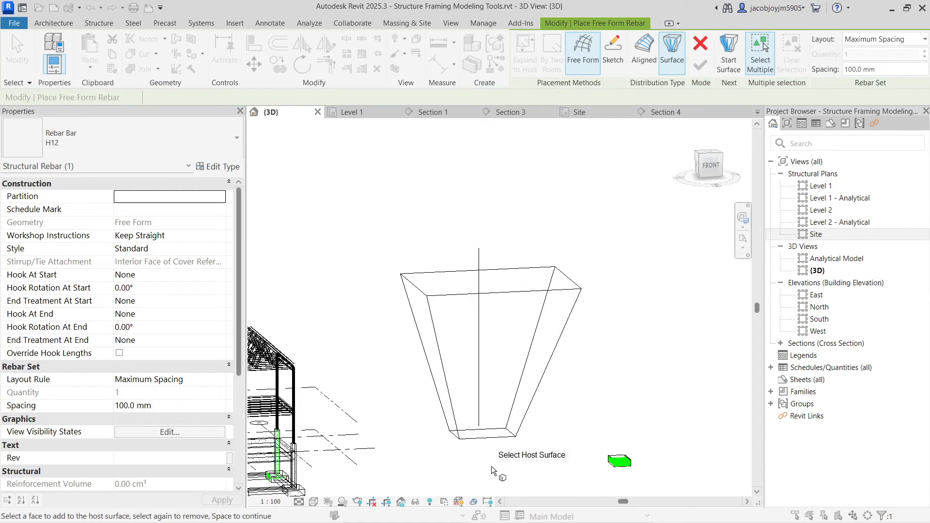
pyautogui.click(511, 297)
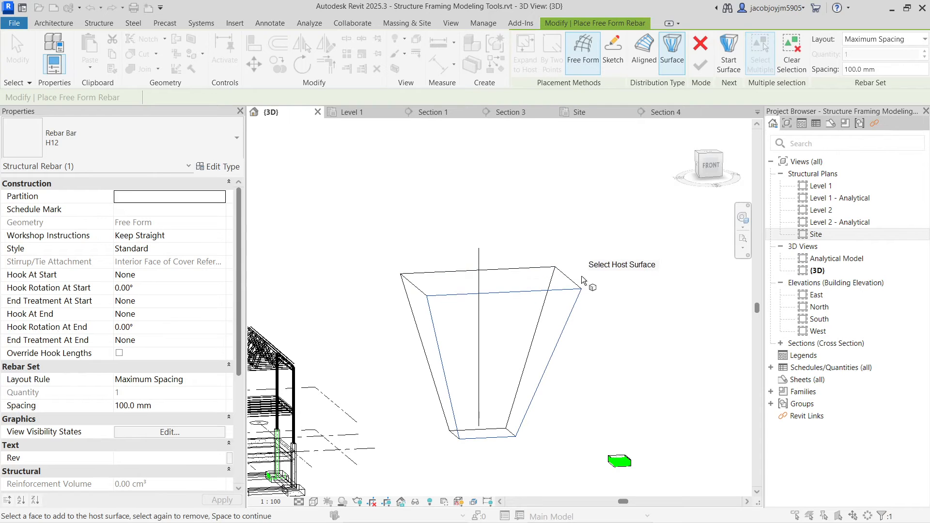
pyautogui.keyDown('shift'); pyautogui.moveTo(594, 361); pyautogui.dragTo(540, 386, button='middle'); pyautogui.keyUp('shift')
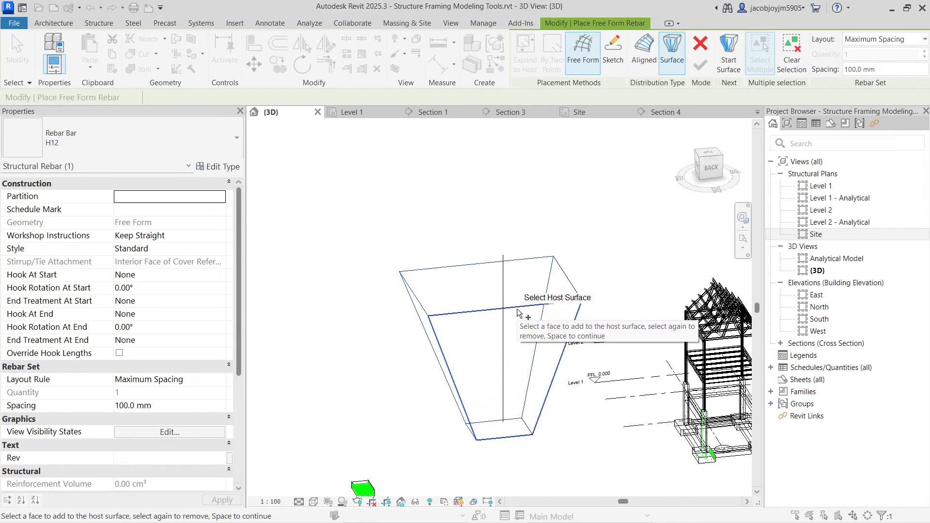
pyautogui.click(516, 309)
pyautogui.keyDown('shift'); pyautogui.moveTo(616, 289); pyautogui.dragTo(487, 306, button='middle'); pyautogui.keyUp('shift')
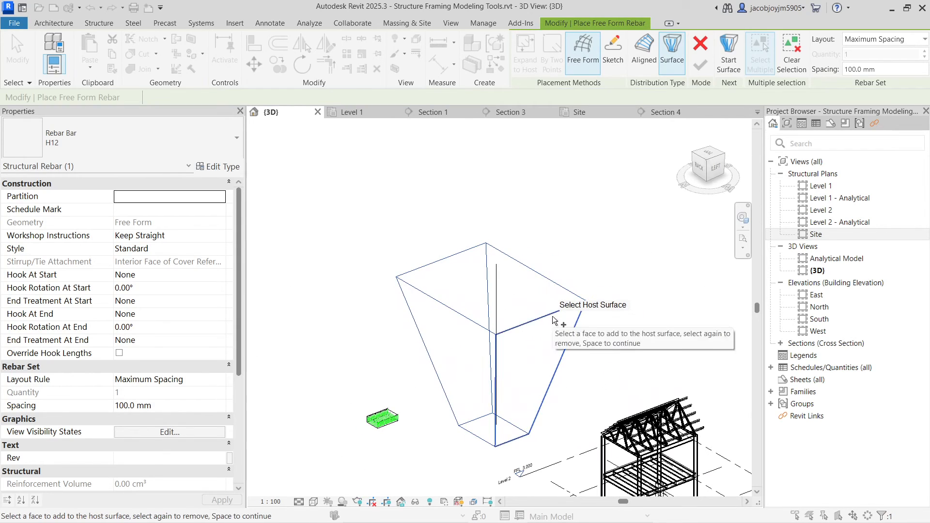
pyautogui.keyDown('shift'); pyautogui.moveTo(624, 325); pyautogui.dragTo(596, 325, button='middle'); pyautogui.keyUp('shift')
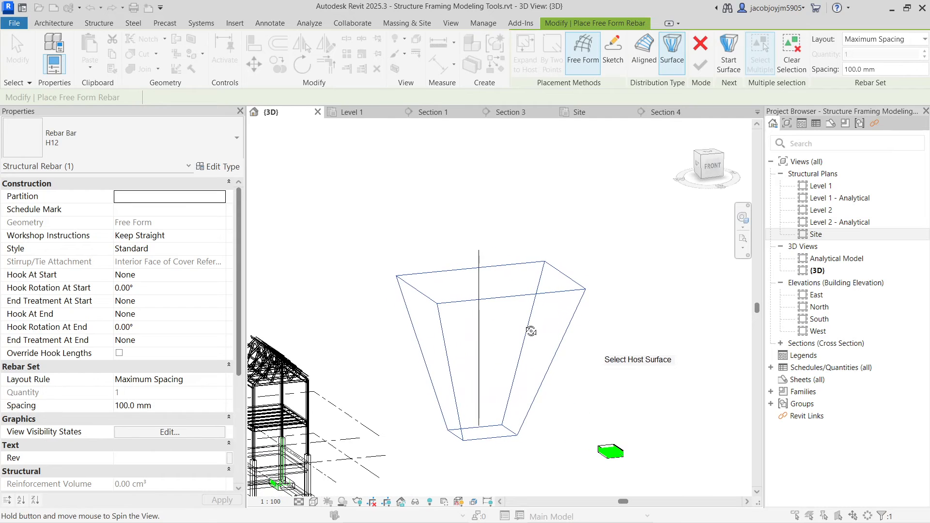
# Step: Try to create free form rebar around the column's four side faces, with its bottom face as start surface and top face as end surface
pyautogui.click(731, 67)
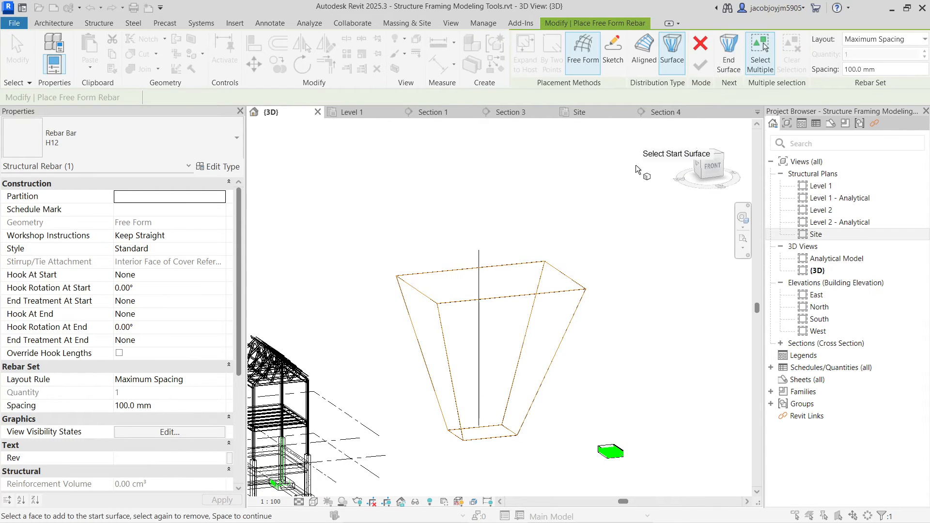
pyautogui.click(498, 440)
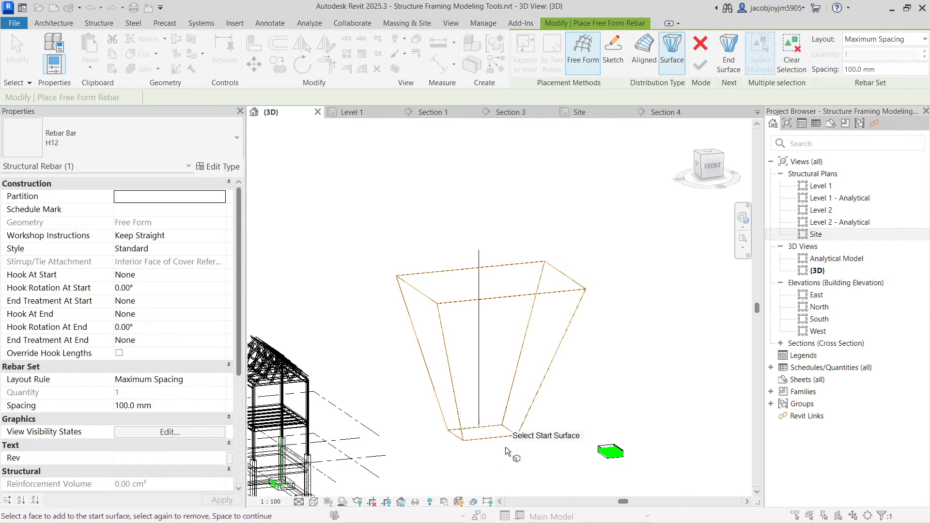
pyautogui.click(727, 68)
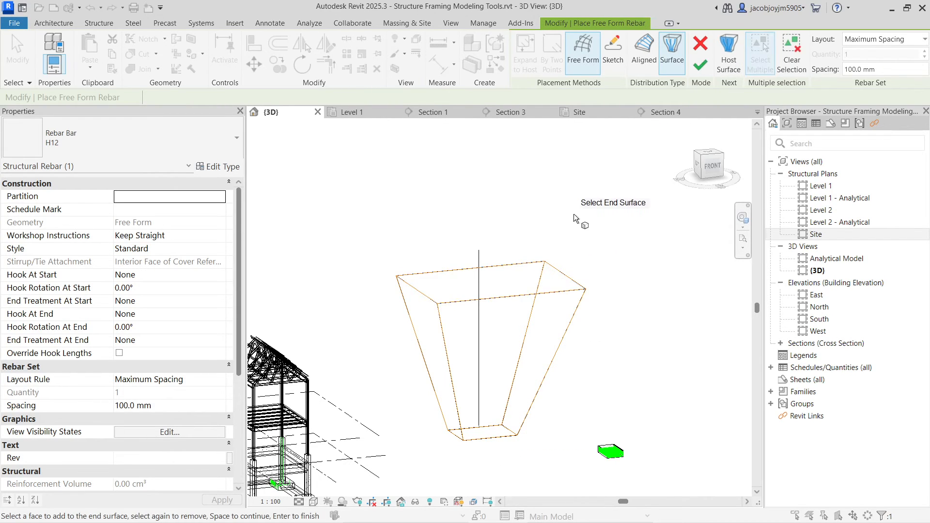
pyautogui.click(700, 64)
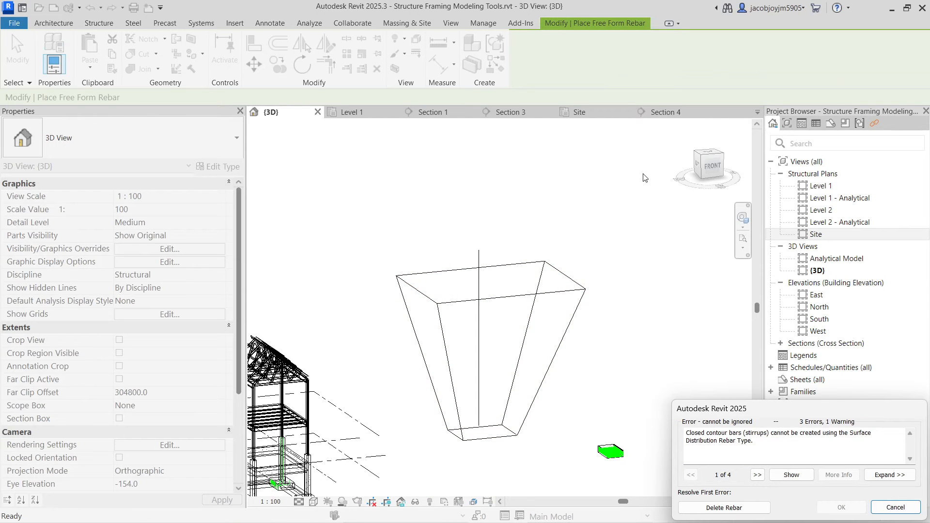
pyautogui.moveTo(694, 434); pyautogui.dragTo(763, 439)
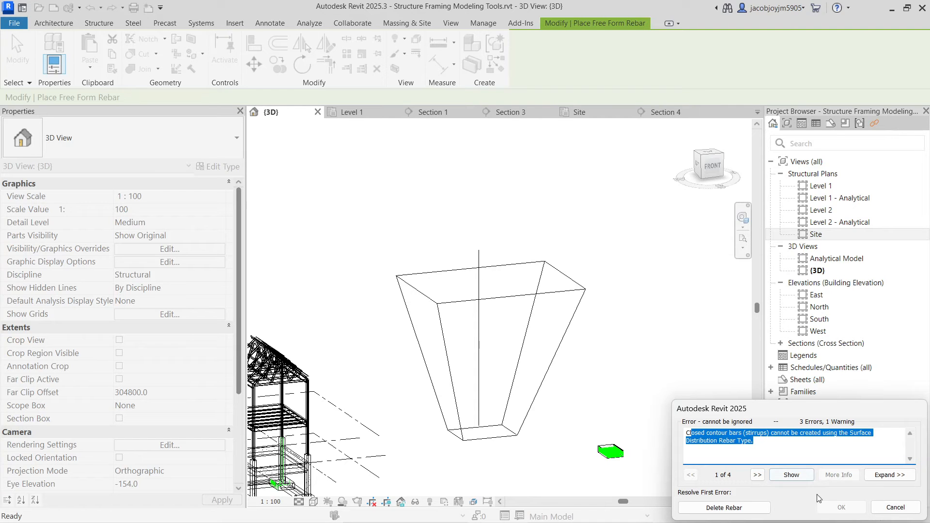
pyautogui.click(895, 507)
pyautogui.click(550, 319)
pyautogui.press('Escape')
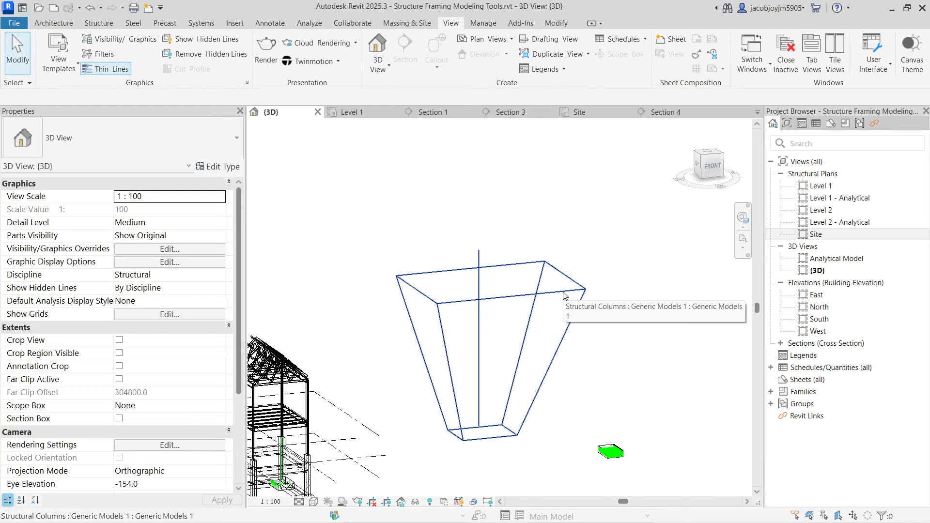
pyautogui.keyDown('shift'); pyautogui.moveTo(563, 296); pyautogui.dragTo(556, 314, button='middle'); pyautogui.keyUp('shift')
pyautogui.click(556, 310)
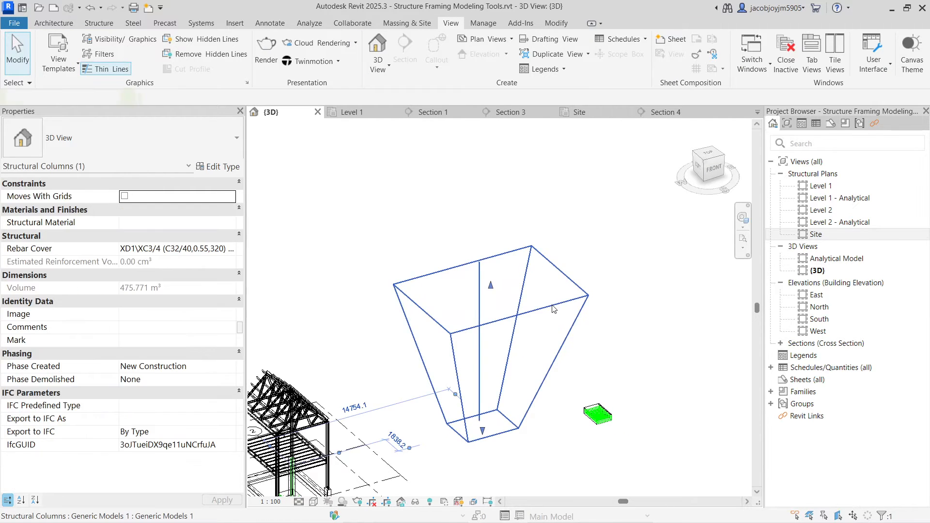
pyautogui.click(527, 53)
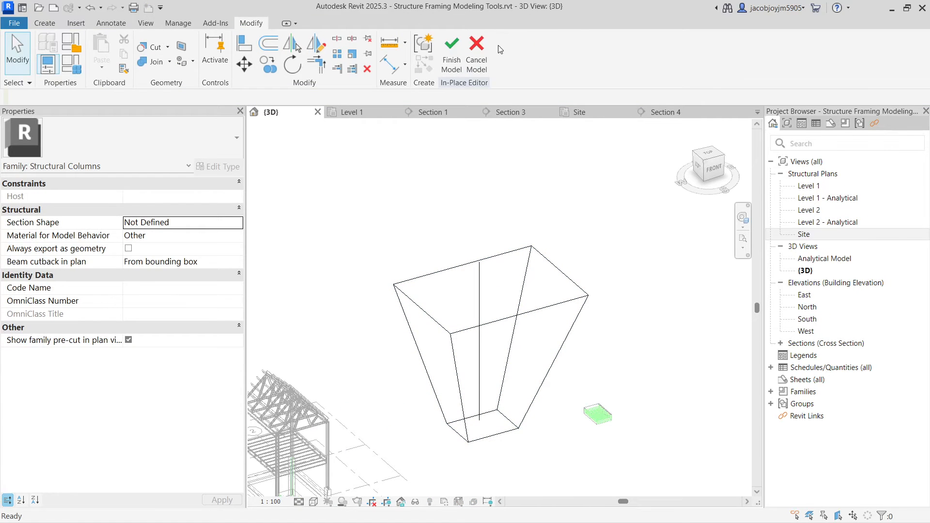
pyautogui.click(477, 53)
# Step: Create surface-distributed H12 free form rebar on the column's front face at 100 mm maximum spacing, using the adjacent side faces as start and end surfaces
pyautogui.click(569, 271)
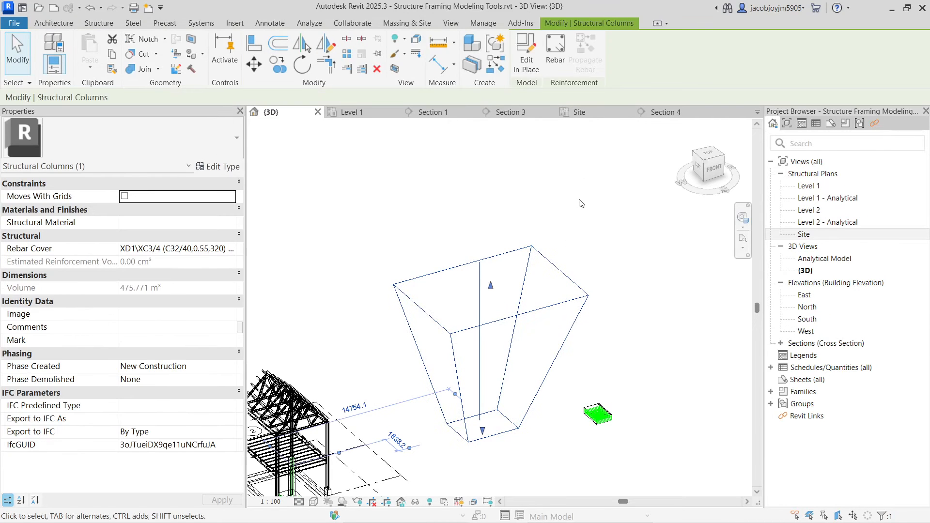
pyautogui.click(552, 70)
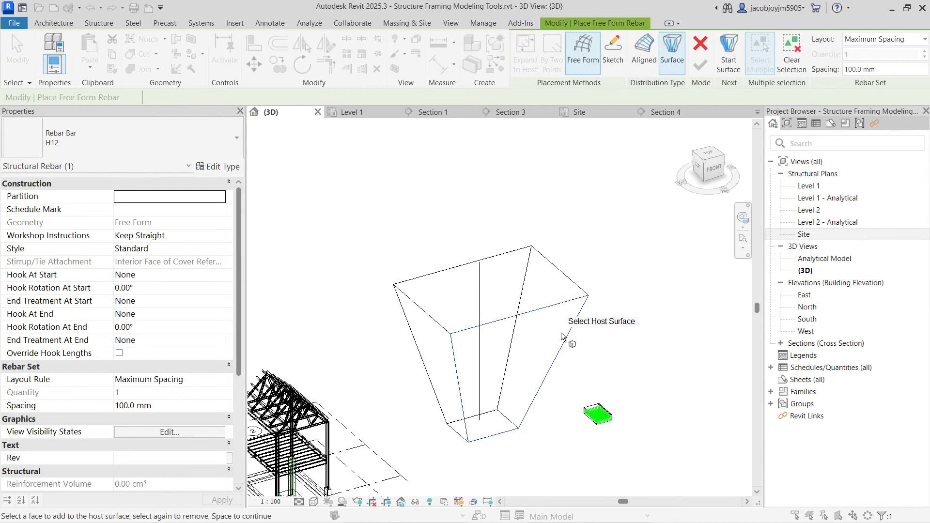
pyautogui.click(729, 53)
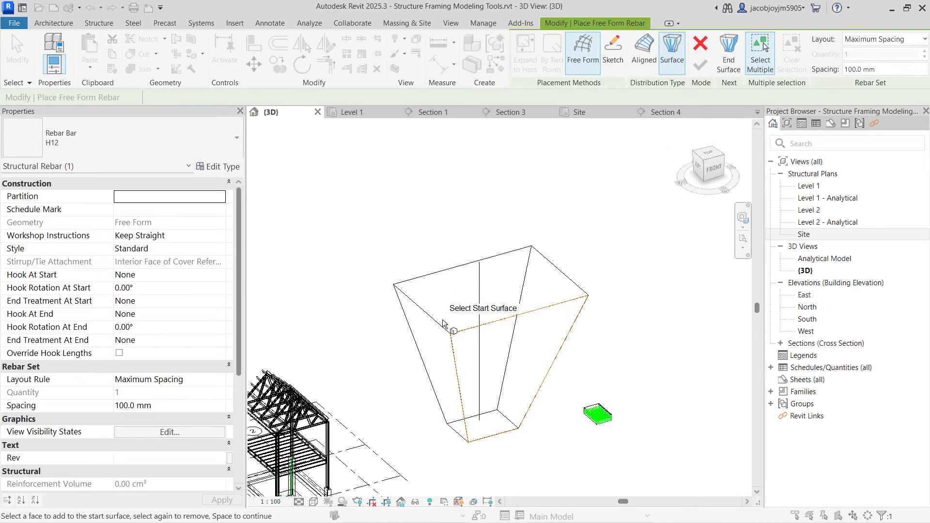
pyautogui.click(438, 332)
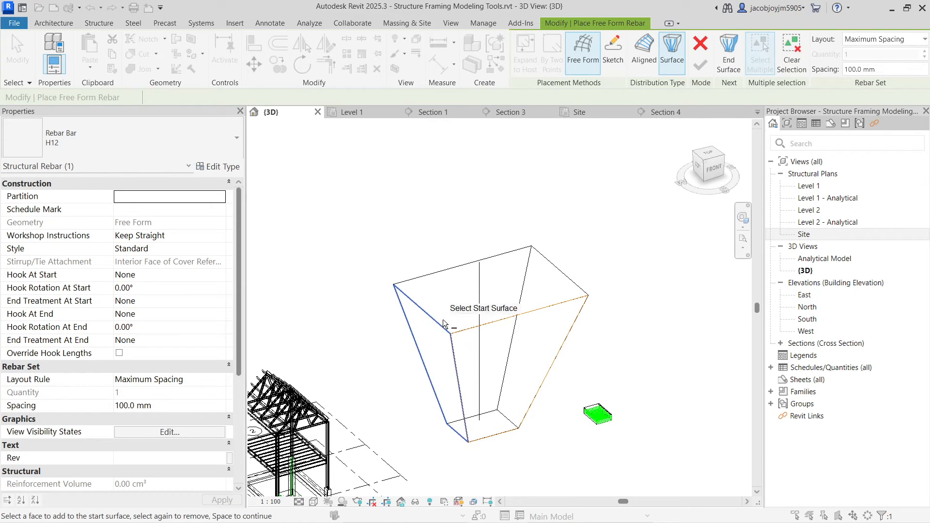
pyautogui.click(729, 54)
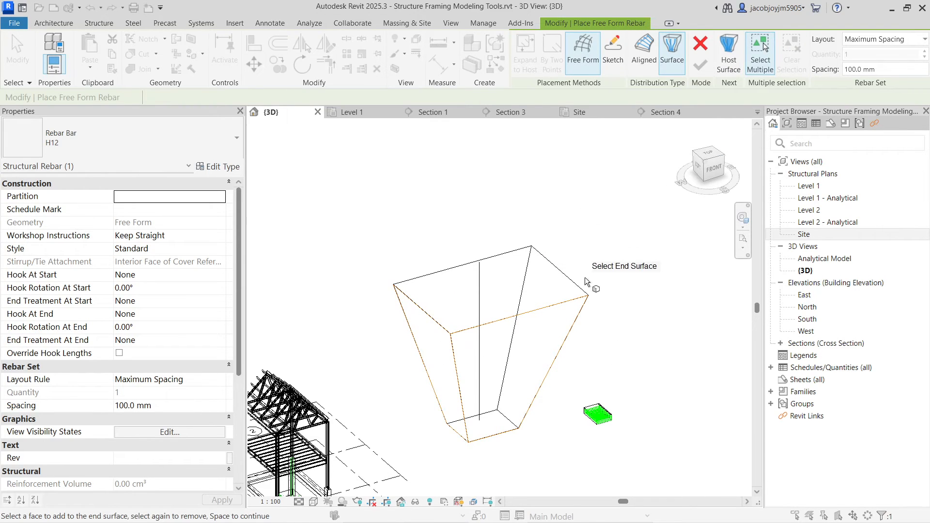
pyautogui.click(579, 317)
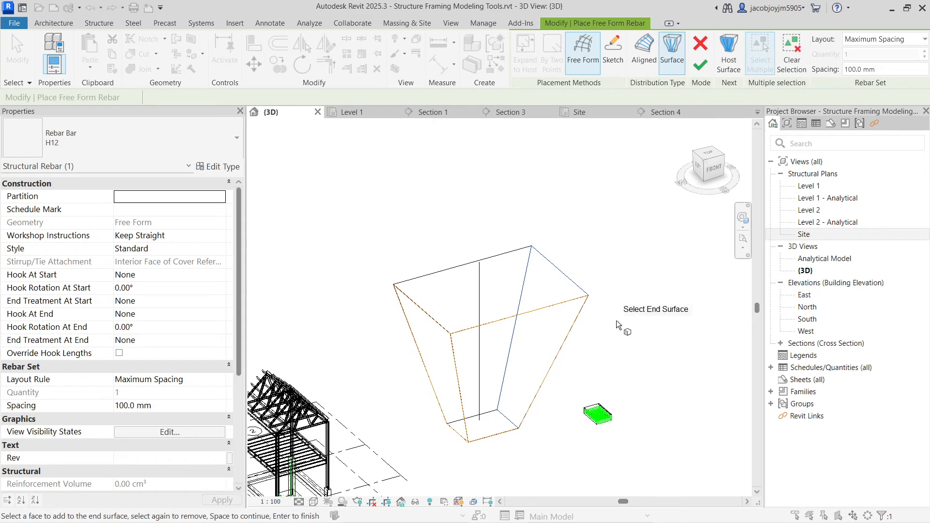
pyautogui.click(701, 66)
# Step: Examine the bars fanned across the column's front face, up close along the base and over the full height
pyautogui.scroll(5, 484, 426)
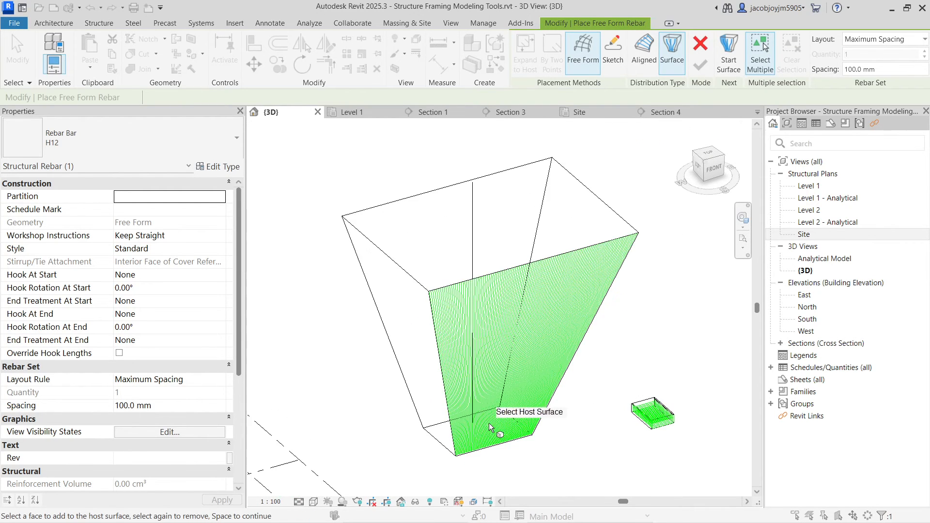
pyautogui.scroll(4, 483, 457)
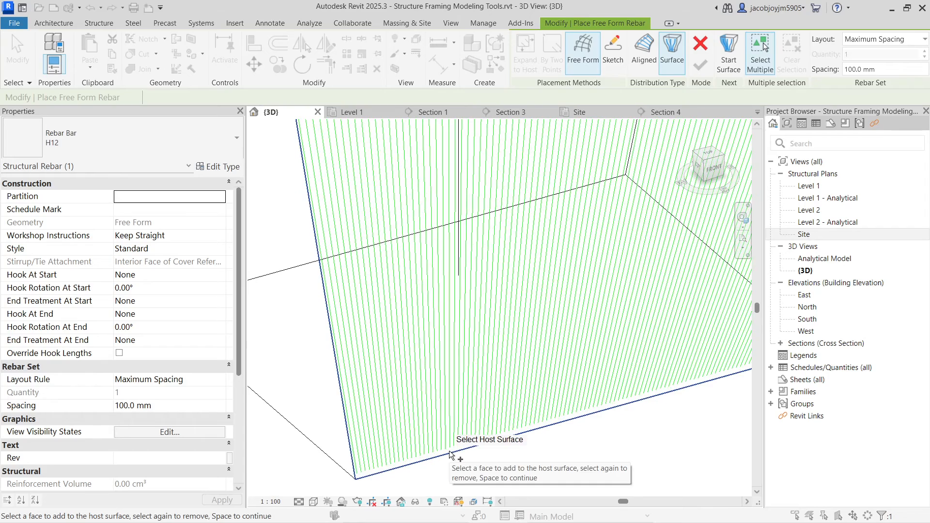
pyautogui.scroll(-8, 449, 454)
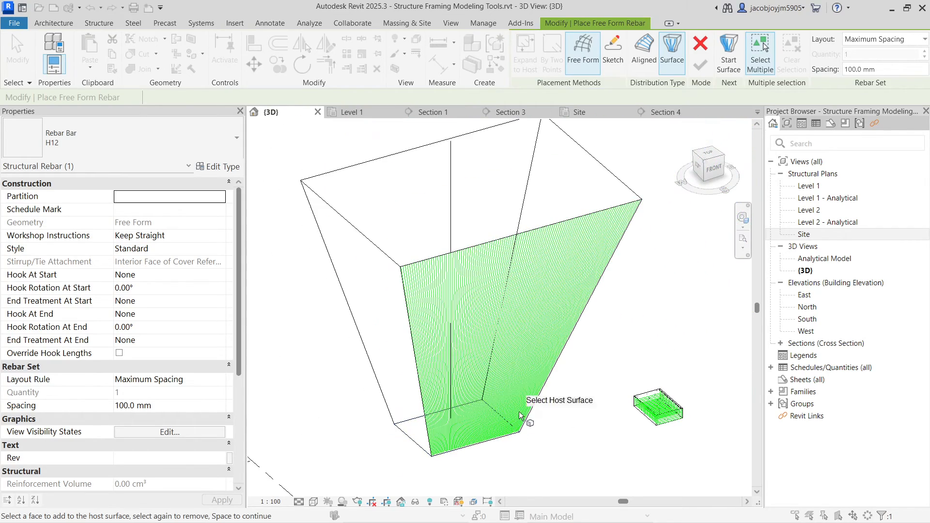
pyautogui.keyDown('shift'); pyautogui.moveTo(629, 290); pyautogui.dragTo(573, 322, button='middle'); pyautogui.keyUp('shift')
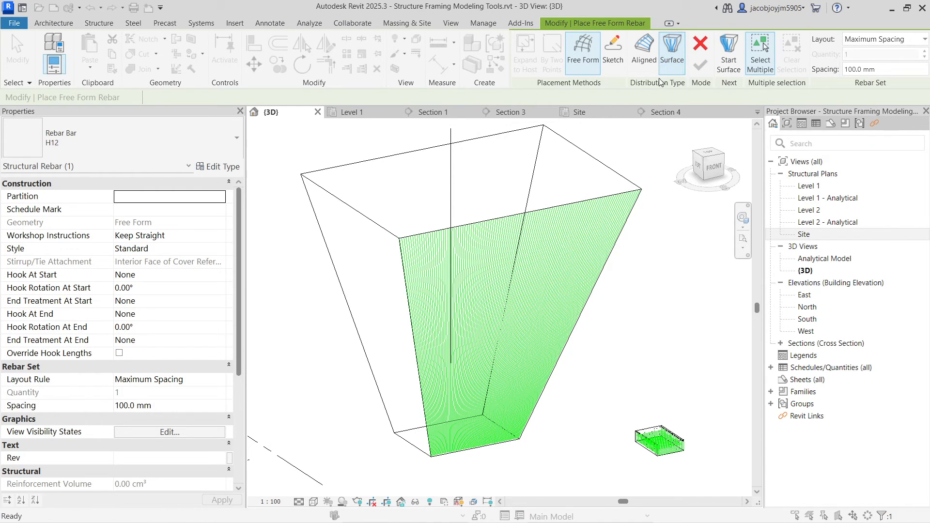
pyautogui.scroll(-1, 603, 156)
pyautogui.scroll(-1, 604, 156)
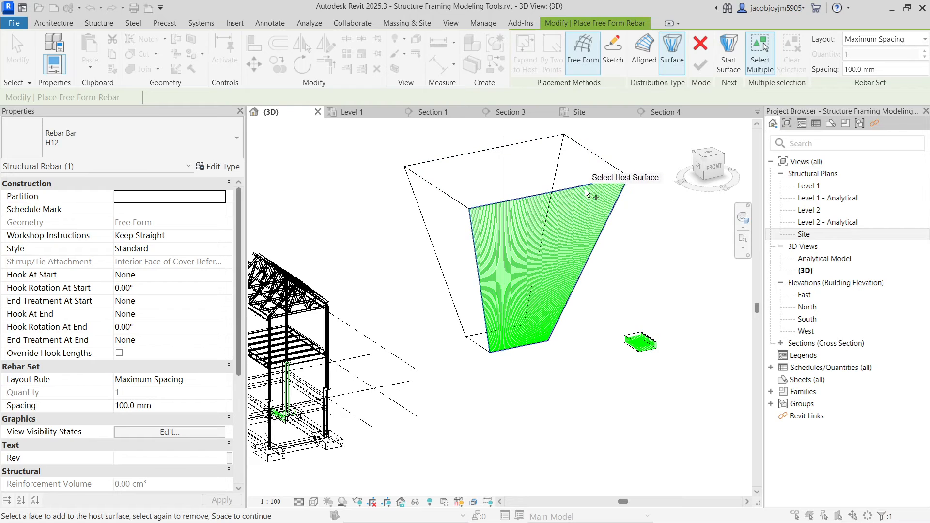
pyautogui.scroll(2, 553, 208)
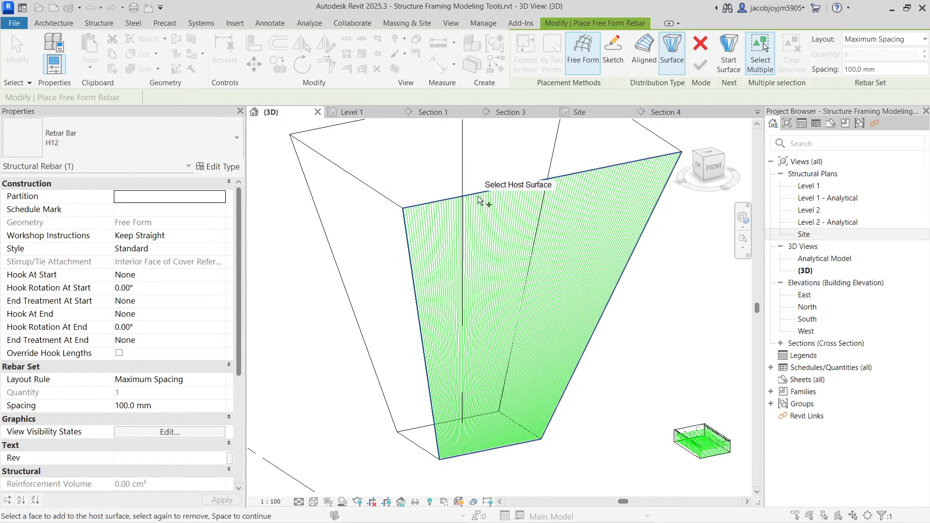
# Step: Create a second surface-distributed rebar set on the column's front face, starting at one adjacent side face and ending at the opposite one
pyautogui.click(478, 198)
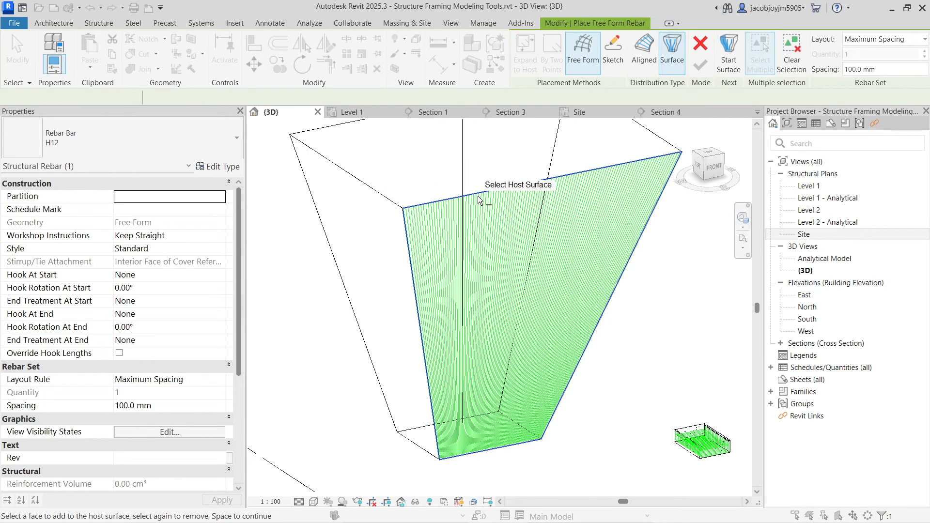
pyautogui.scroll(-2, 480, 264)
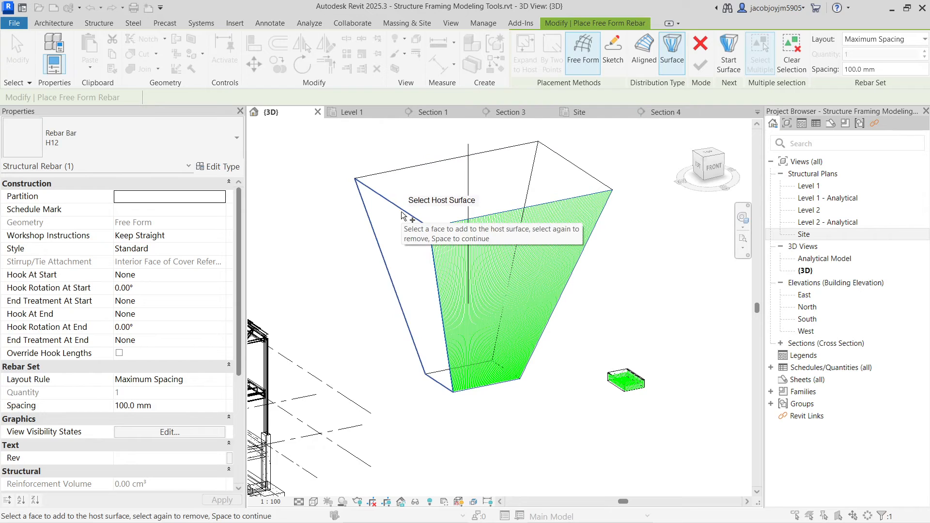
pyautogui.click(728, 54)
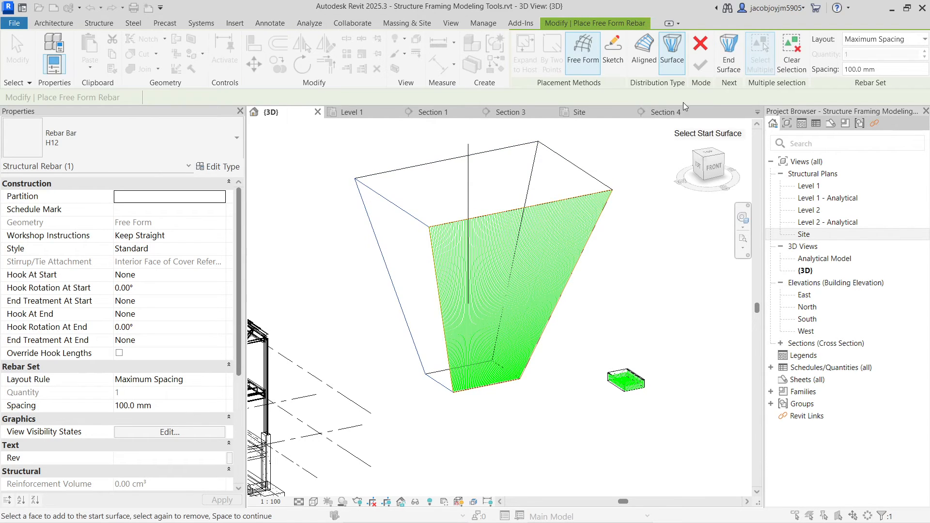
pyautogui.click(728, 54)
pyautogui.keyDown('shift'); pyautogui.moveTo(532, 268); pyautogui.dragTo(546, 274, button='middle'); pyautogui.keyUp('shift')
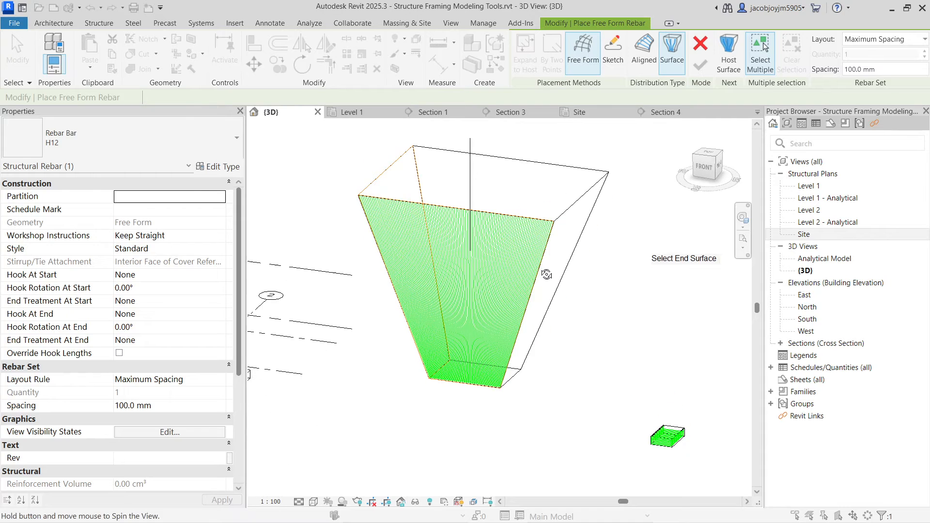
pyautogui.click(581, 233)
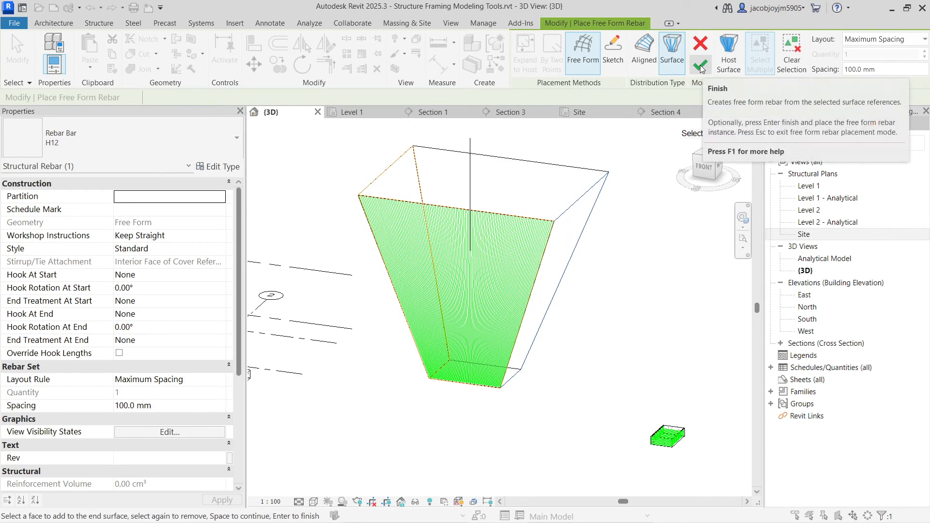
pyautogui.click(729, 51)
# Step: Inspect the result of the second front-face rebar placement from several distances and angles
pyautogui.scroll(1, 455, 417)
pyautogui.scroll(5, 429, 398)
pyautogui.scroll(2, 501, 343)
pyautogui.scroll(-8, 467, 404)
pyautogui.scroll(4, 565, 245)
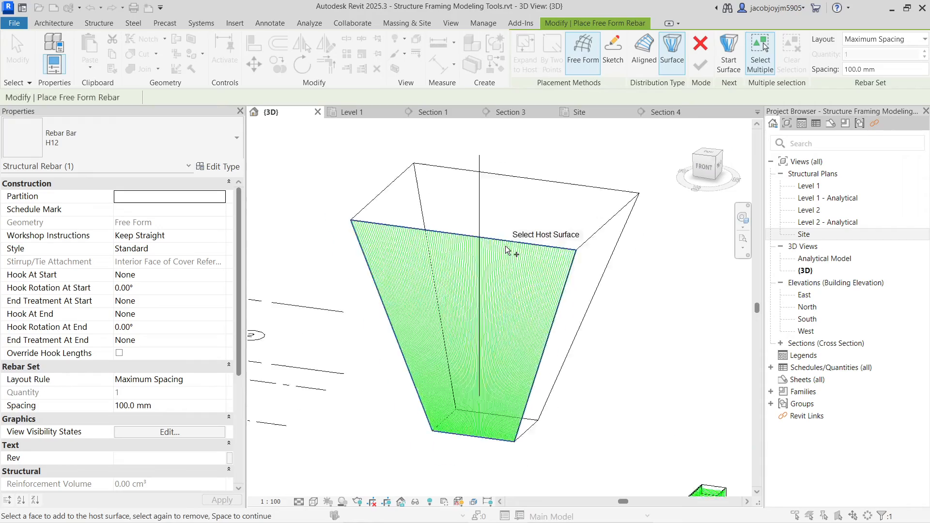
pyautogui.scroll(-3, 519, 245)
pyautogui.keyDown('shift'); pyautogui.moveTo(509, 341); pyautogui.dragTo(603, 310, button='middle'); pyautogui.keyUp('shift')
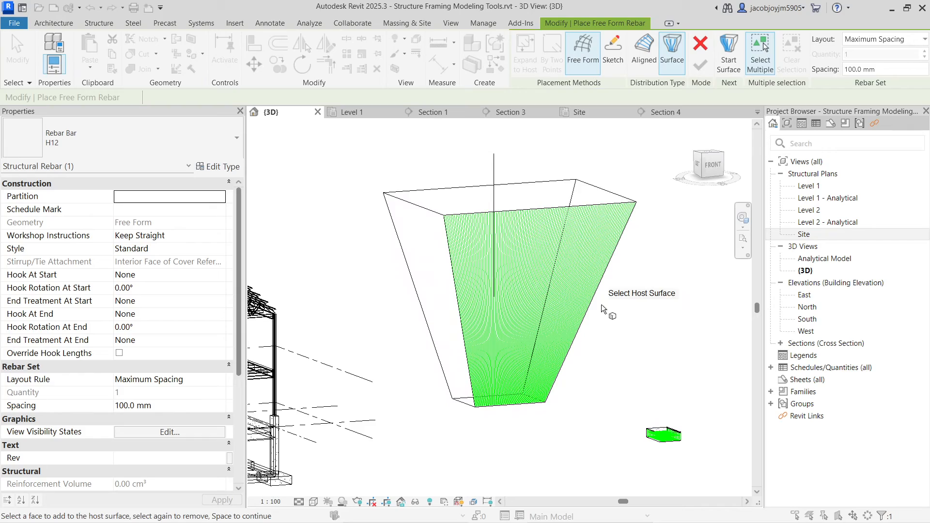
# Step: Select the column's three remaining side faces as the host surface for another free form rebar set
pyautogui.keyDown('shift'); pyautogui.moveTo(603, 310); pyautogui.dragTo(478, 430, button='middle'); pyautogui.keyUp('shift')
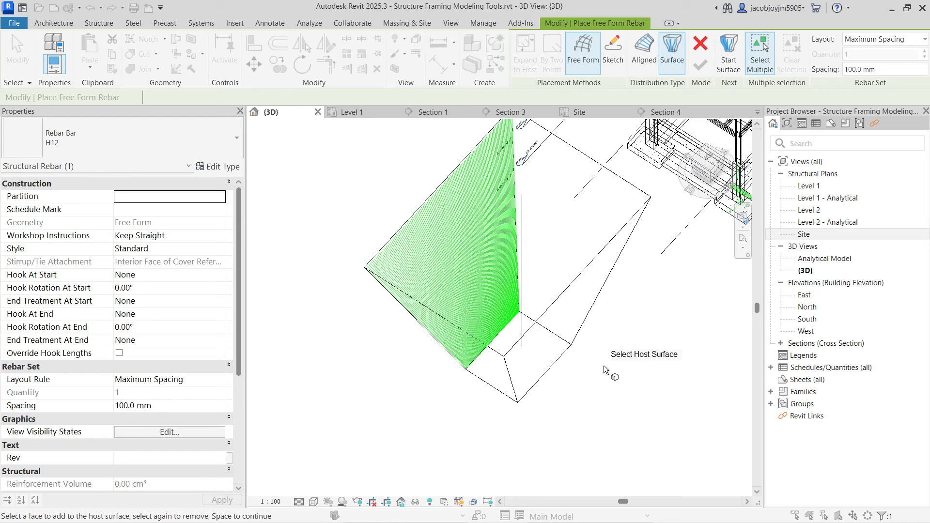
pyautogui.keyDown('shift'); pyautogui.moveTo(544, 414); pyautogui.dragTo(521, 390, button='middle'); pyautogui.keyUp('shift')
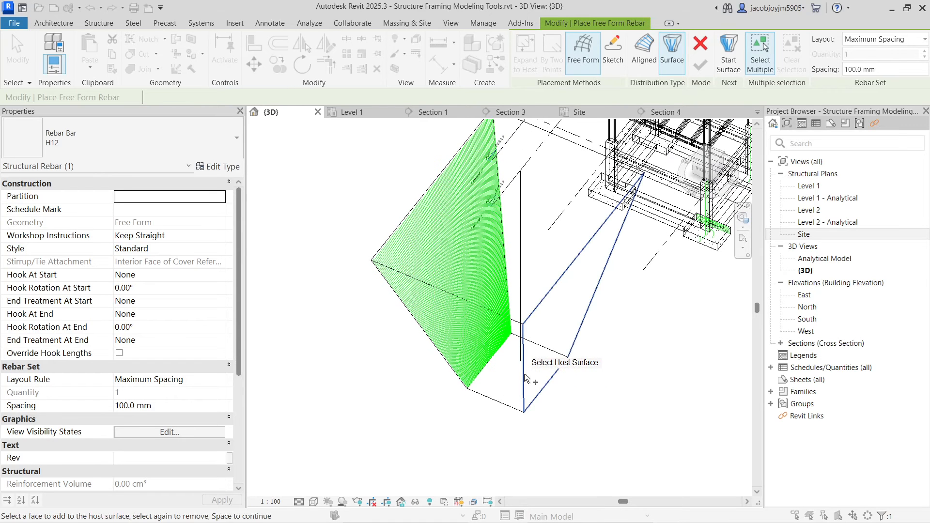
pyautogui.click(524, 379)
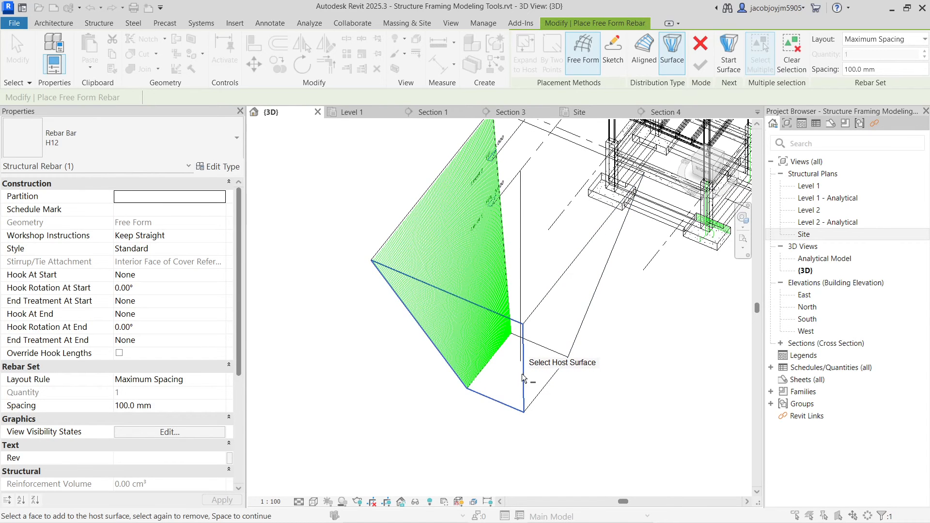
pyautogui.click(549, 347)
pyautogui.keyDown('shift'); pyautogui.moveTo(578, 384); pyautogui.dragTo(591, 269, button='middle'); pyautogui.keyUp('shift')
pyautogui.keyDown('shift'); pyautogui.moveTo(568, 306); pyautogui.dragTo(661, 363, button='middle'); pyautogui.keyUp('shift')
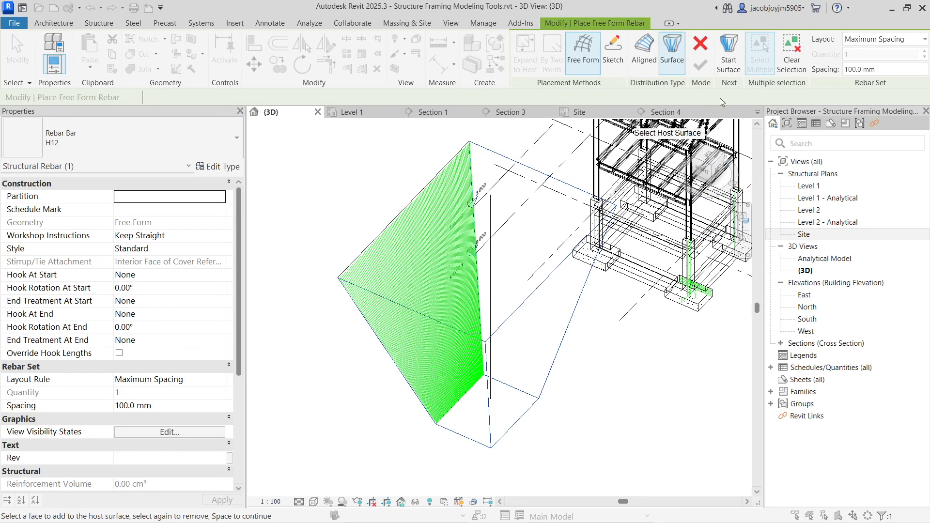
# Step: Assign the column's bottom face as start surface and top face as end surface, and finish the rebar set
pyautogui.click(728, 53)
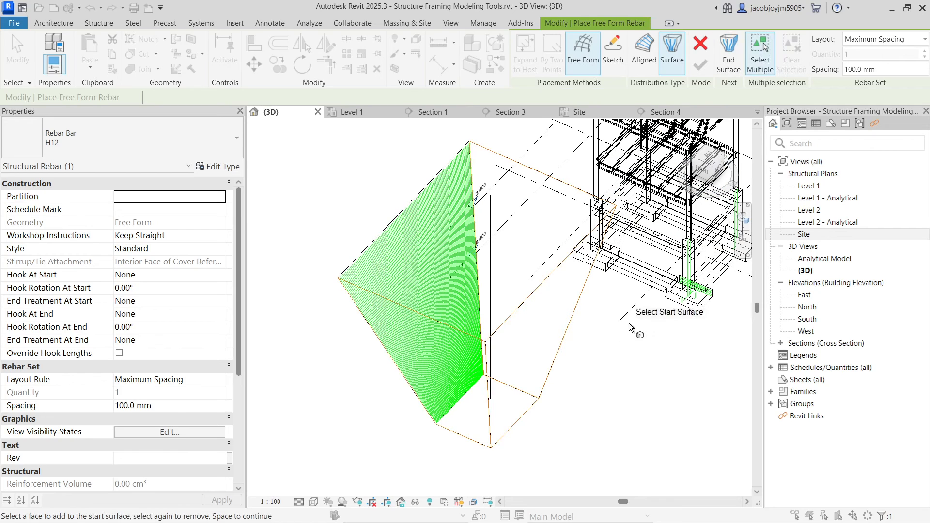
pyautogui.click(523, 422)
pyautogui.click(728, 59)
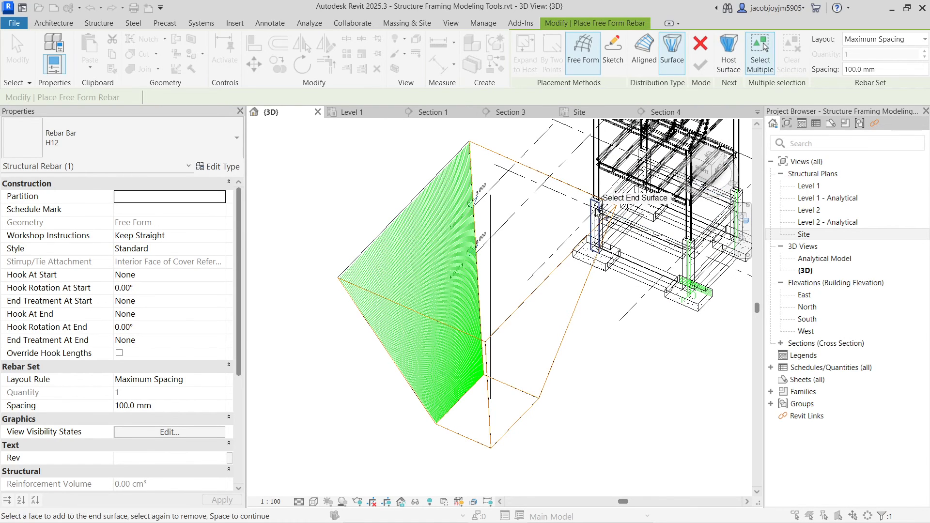
pyautogui.click(543, 286)
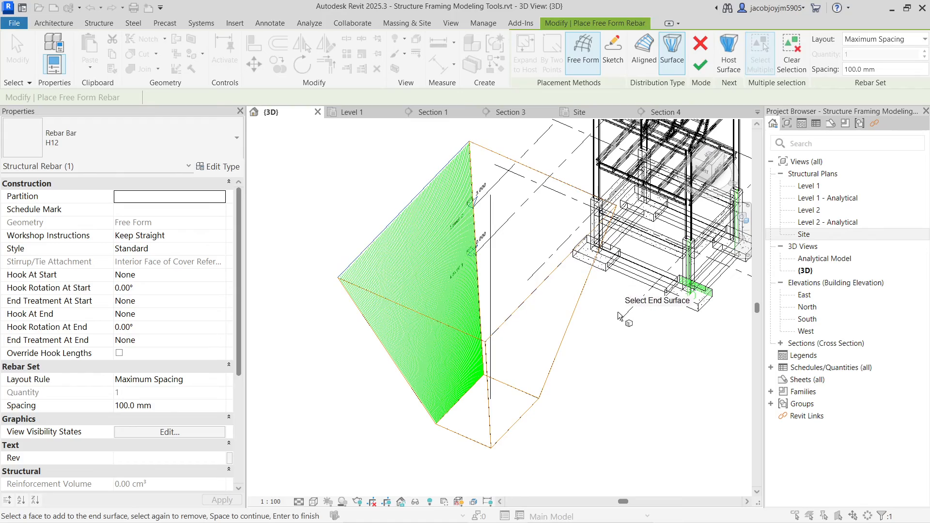
pyautogui.click(701, 70)
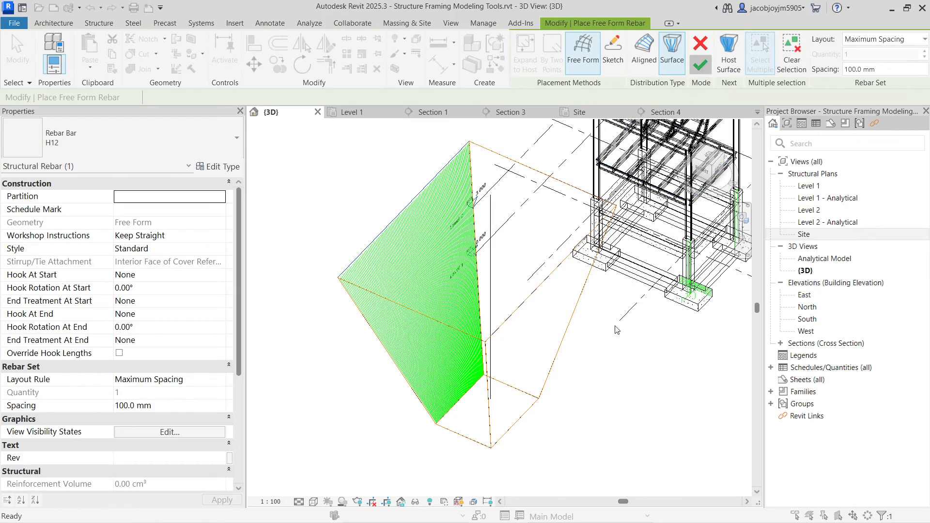
# Step: Leave the free form rebar placement and select the new rebar set to check its distribution over the column's side faces
pyautogui.keyDown('shift'); pyautogui.moveTo(519, 410); pyautogui.dragTo(508, 330, button='middle'); pyautogui.keyUp('shift')
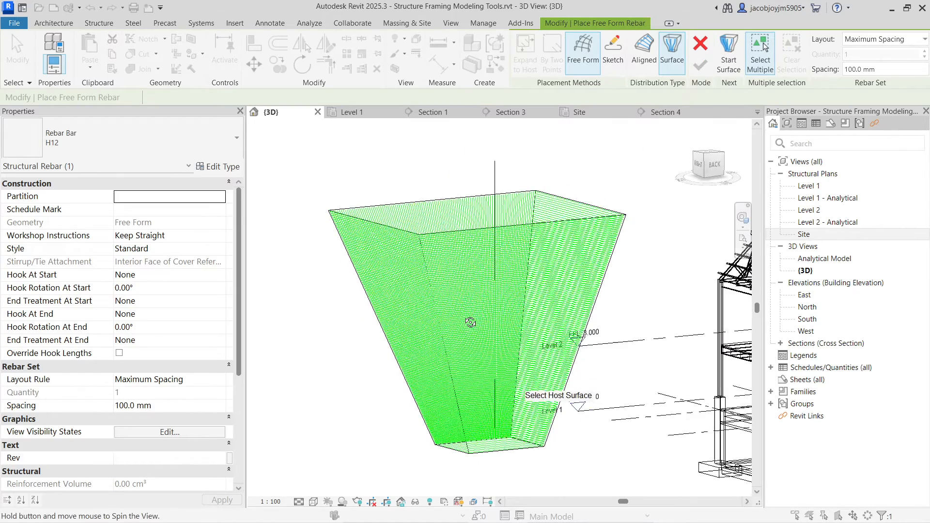
pyautogui.press('Escape')
pyautogui.press('Escape')
pyautogui.scroll(3, 481, 287)
pyautogui.click(481, 287)
pyautogui.scroll(-2, 481, 286)
pyautogui.keyDown('shift'); pyautogui.moveTo(482, 286); pyautogui.dragTo(394, 244, button='middle'); pyautogui.keyUp('shift')
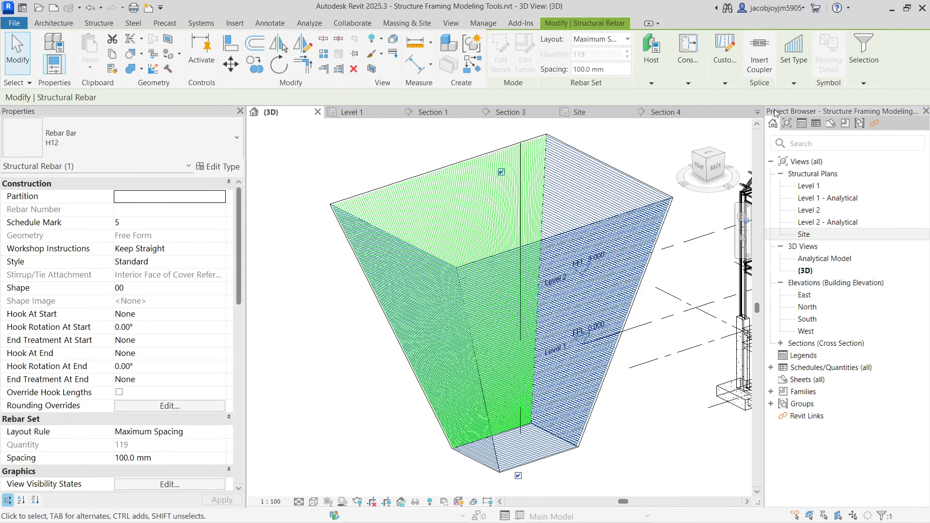
# Step: Try to insert a coupler between two bars on the tapered column, and select the column's rebar set again
pyautogui.click(759, 59)
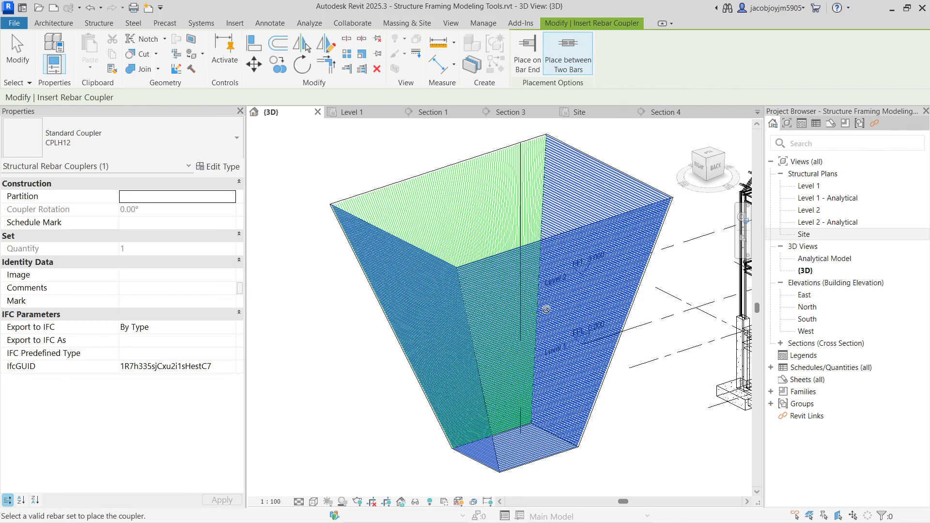
pyautogui.press('Escape')
pyautogui.click(548, 304)
pyautogui.keyDown('shift'); pyautogui.moveTo(548, 304); pyautogui.dragTo(581, 241, button='middle'); pyautogui.keyUp('shift')
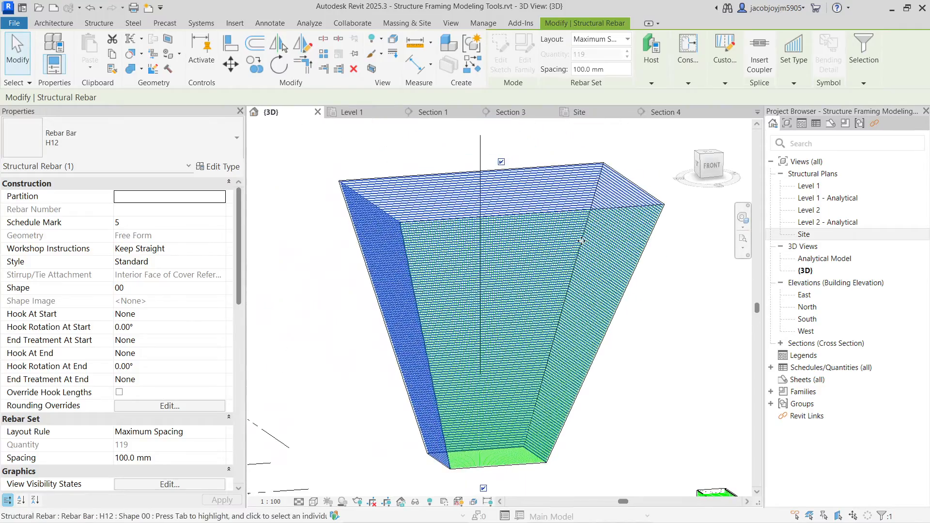
# Step: Examine the column's surface-distributed rebar from several angles and compare it with the footing's bars and couplers
pyautogui.click(602, 362)
pyautogui.scroll(1, 552, 406)
pyautogui.click(555, 403)
pyautogui.keyDown('shift'); pyautogui.moveTo(556, 403); pyautogui.dragTo(444, 206, button='middle'); pyautogui.keyUp('shift')
pyautogui.scroll(-3, 551, 372)
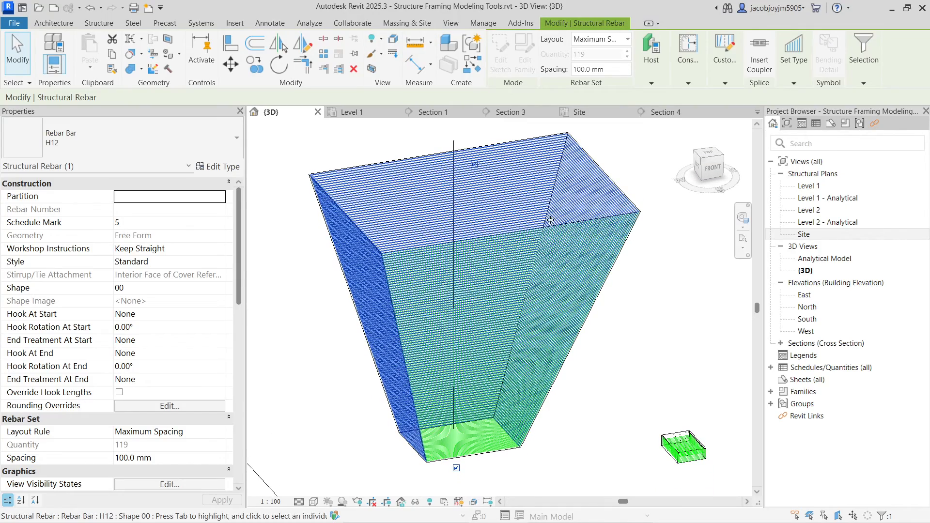
pyautogui.scroll(-2, 561, 313)
pyautogui.scroll(5, 630, 387)
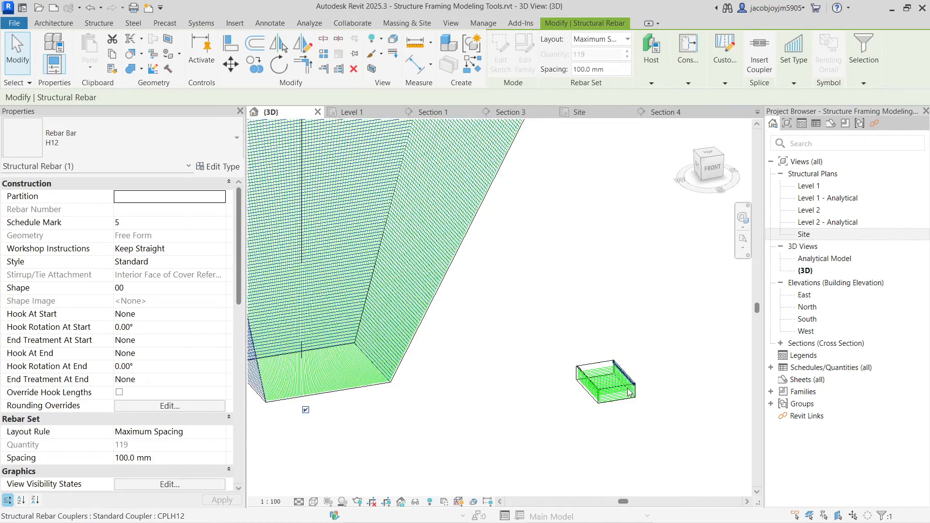
pyautogui.scroll(5, 630, 399)
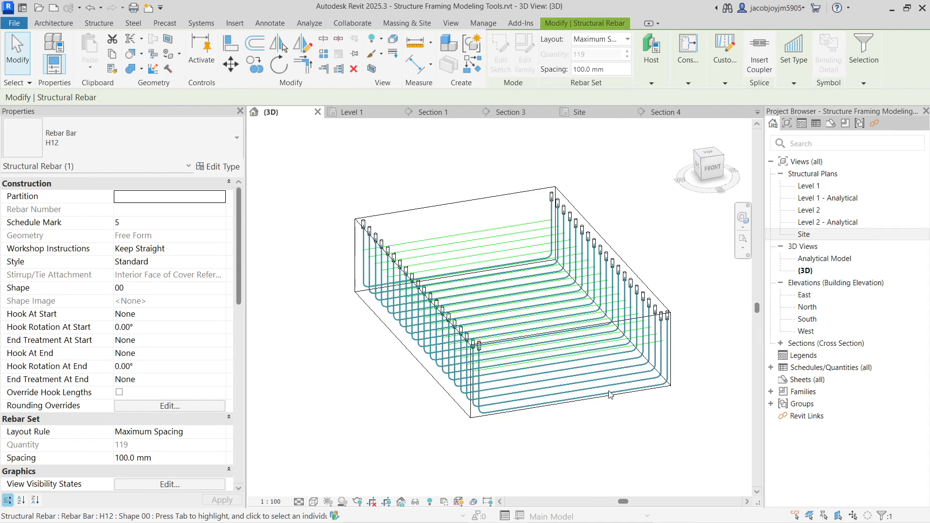
pyautogui.scroll(-10, 609, 393)
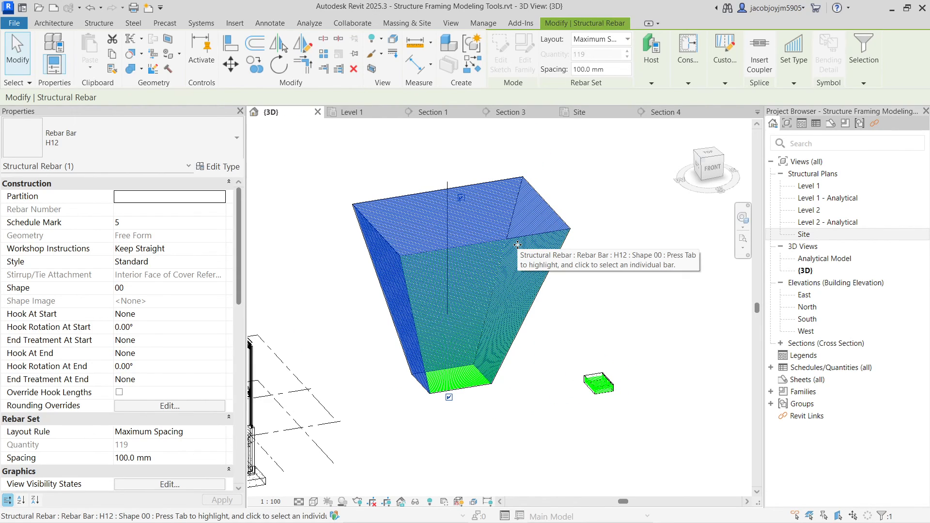
pyautogui.scroll(5, 517, 245)
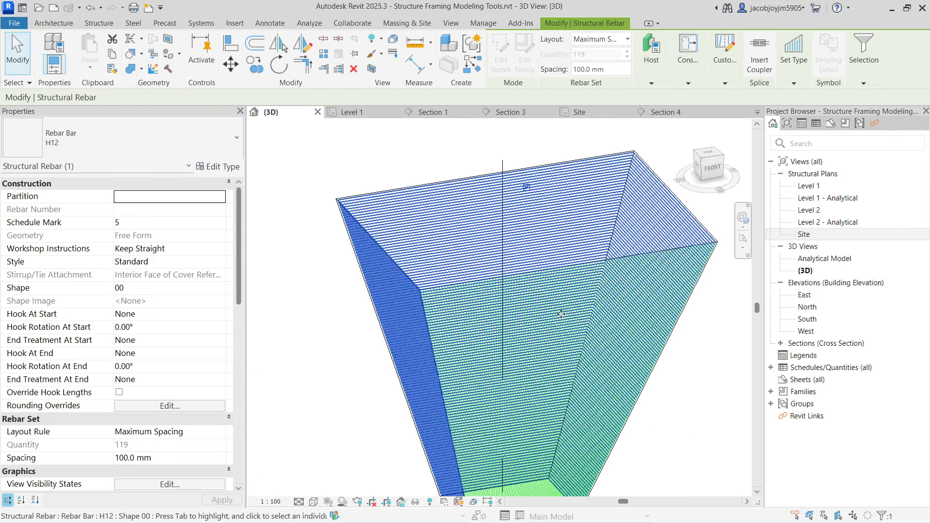
pyautogui.scroll(-1, 509, 294)
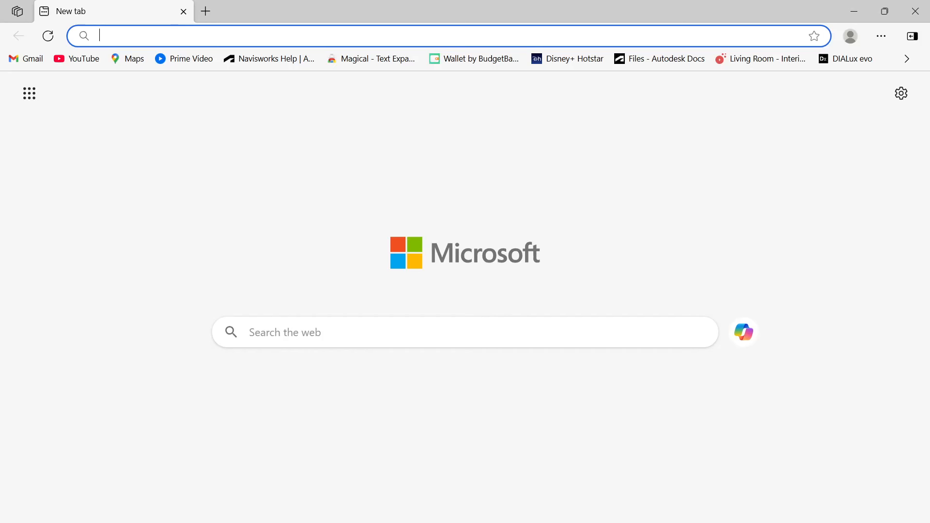
# Step: Switch to the web browser, open the account's own YouTube channel, and follow the WhatsApp Group link in its About details
pyautogui.click(80, 62)
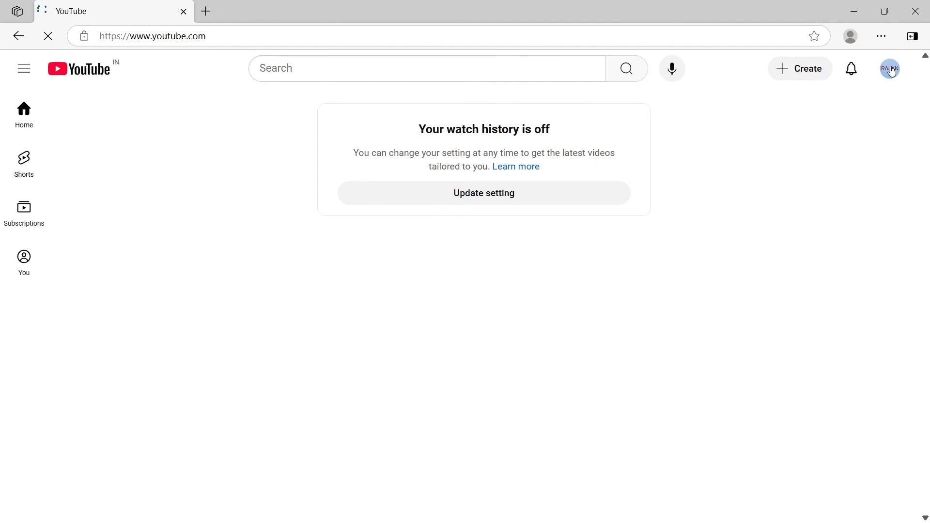
pyautogui.click(891, 71)
pyautogui.click(772, 111)
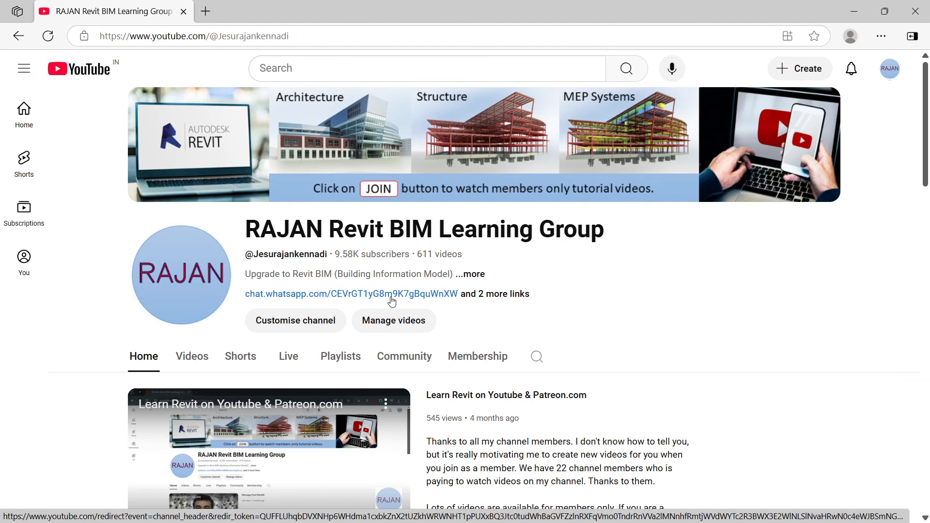
pyautogui.click(507, 295)
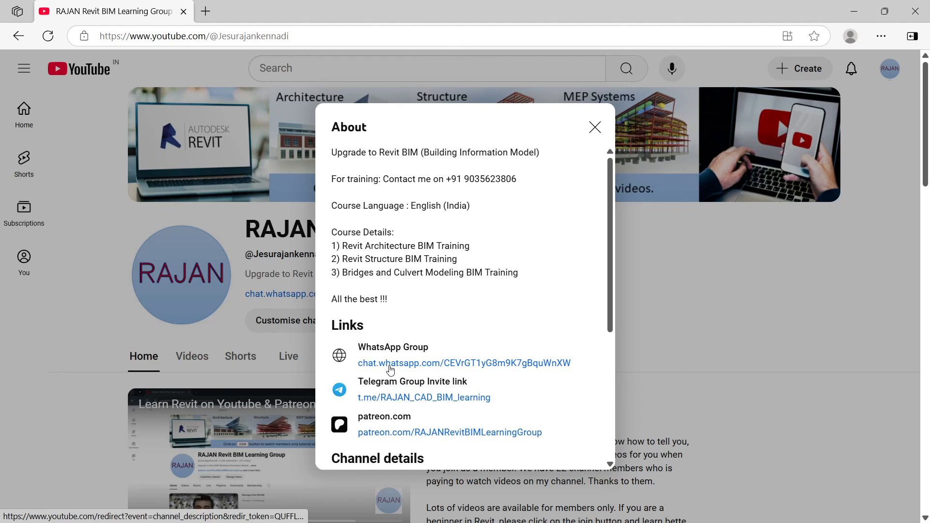
pyautogui.click(428, 366)
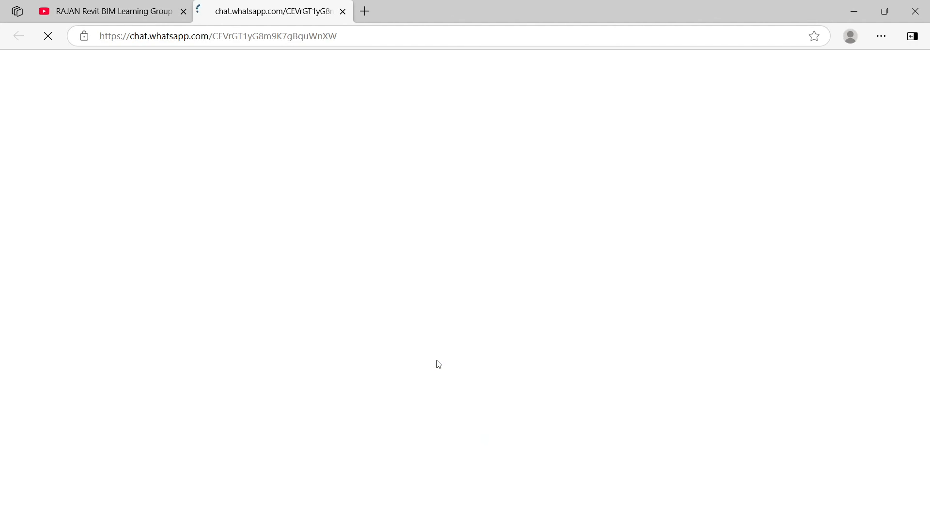